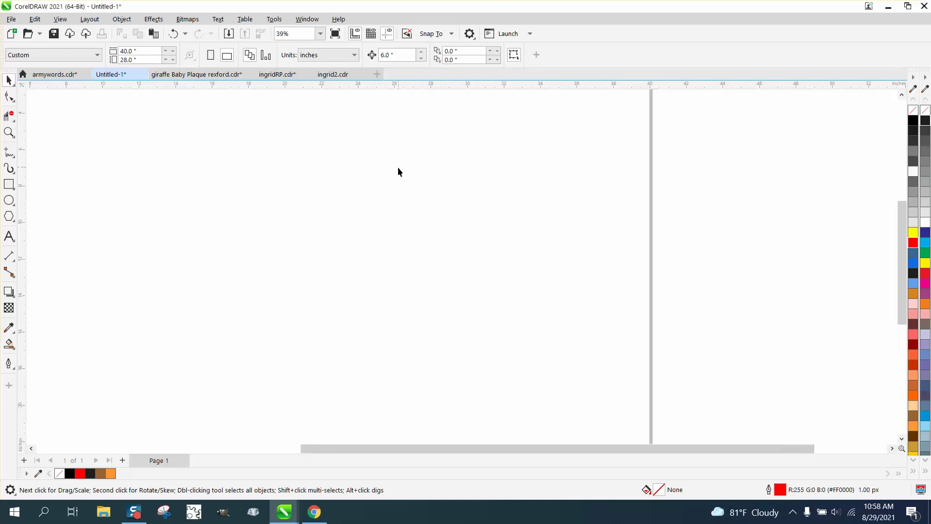
Zoom out to 17% so the whole blank 40 × 28 in landscape page is visible.
{"action": "scroll", "coordinate": [397, 166], "scroll_direction": "down", "scroll_amount": 2}
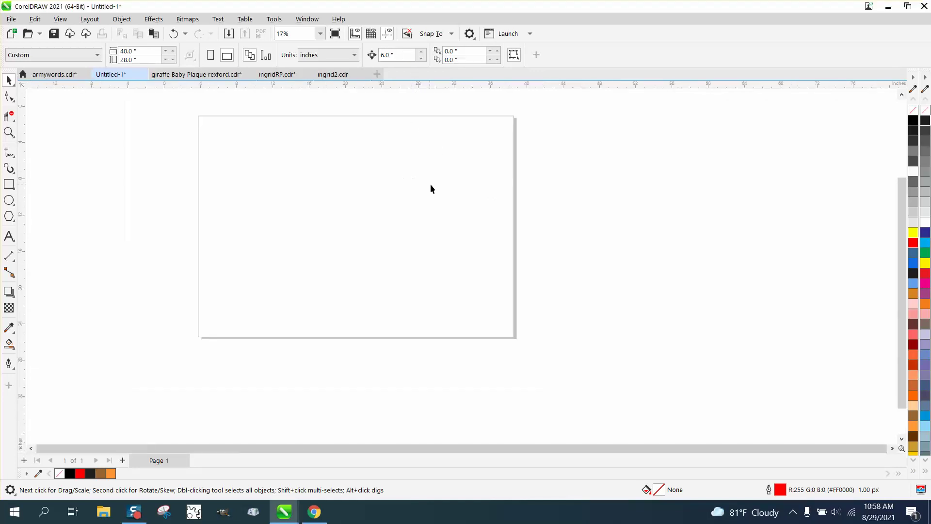
{"action": "left_click", "coordinate": [9, 132]}
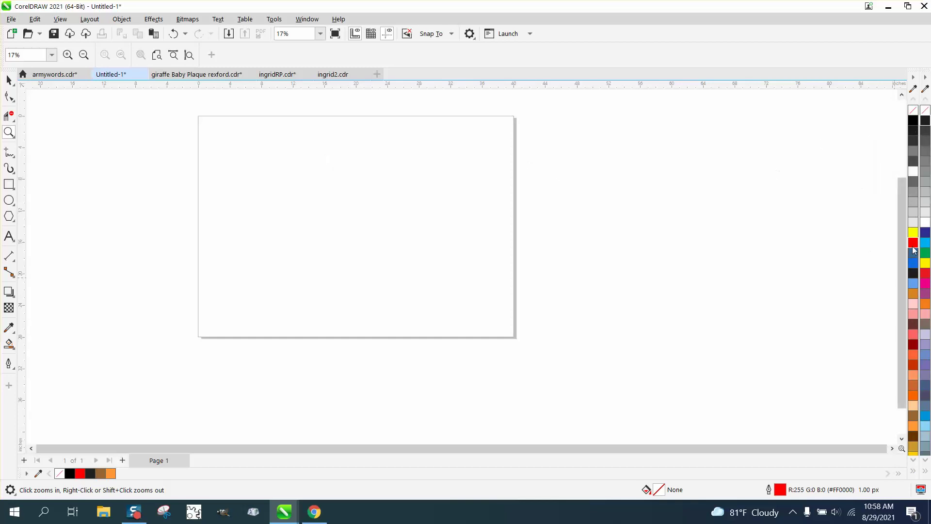
Close the second colour palette column from the palette flyout's Palette > Close.
{"action": "left_click", "coordinate": [925, 79]}
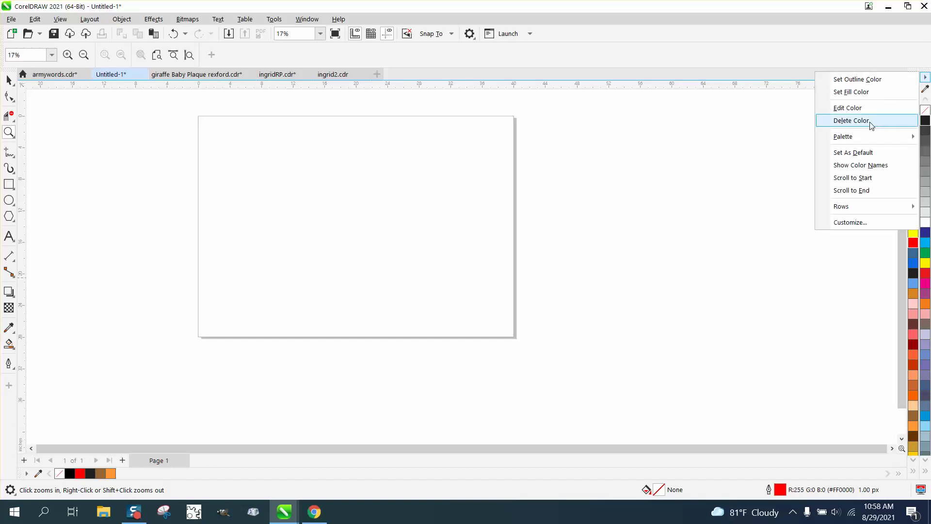
{"action": "mouse_move", "coordinate": [848, 140]}
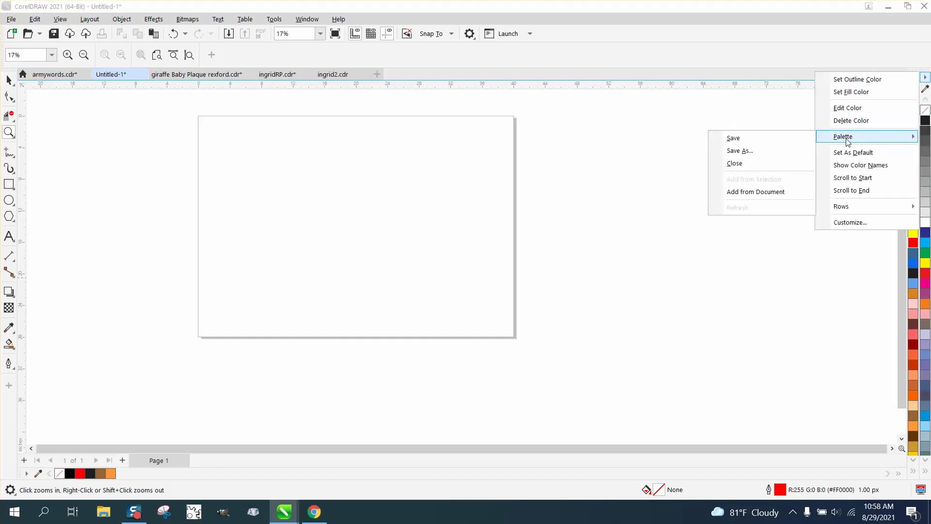
{"action": "left_click", "coordinate": [735, 164]}
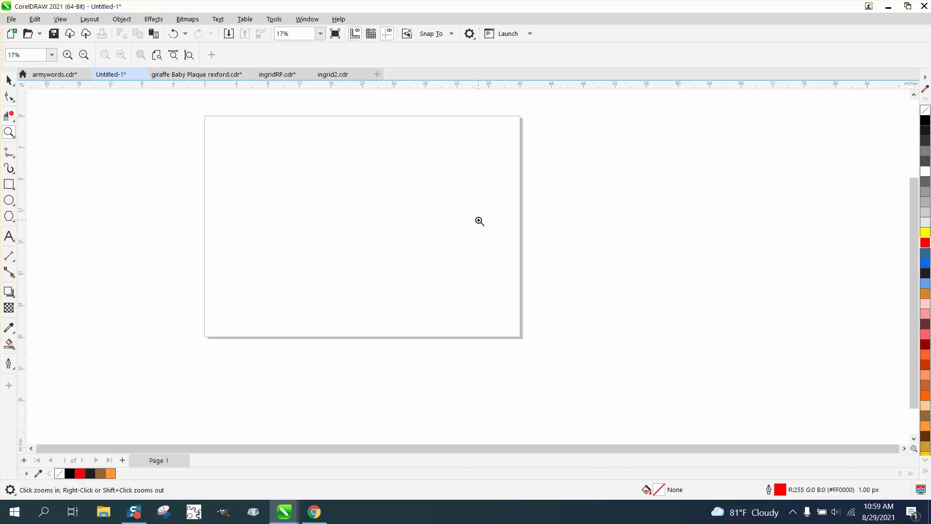
Open the Scripts docker and run the ColorChartCreator CreateChart macro.
{"action": "left_click", "coordinate": [278, 22]}
{"action": "mouse_move", "coordinate": [289, 78]}
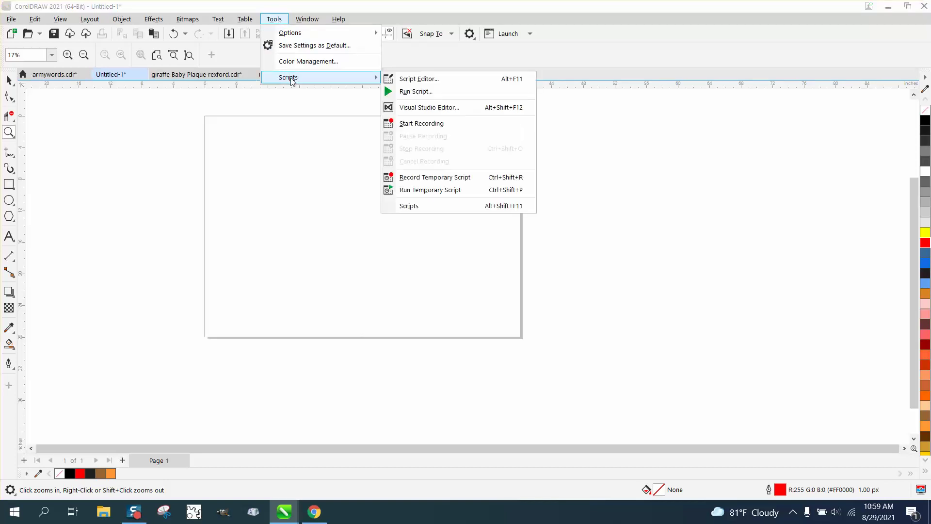
{"action": "left_click", "coordinate": [409, 205]}
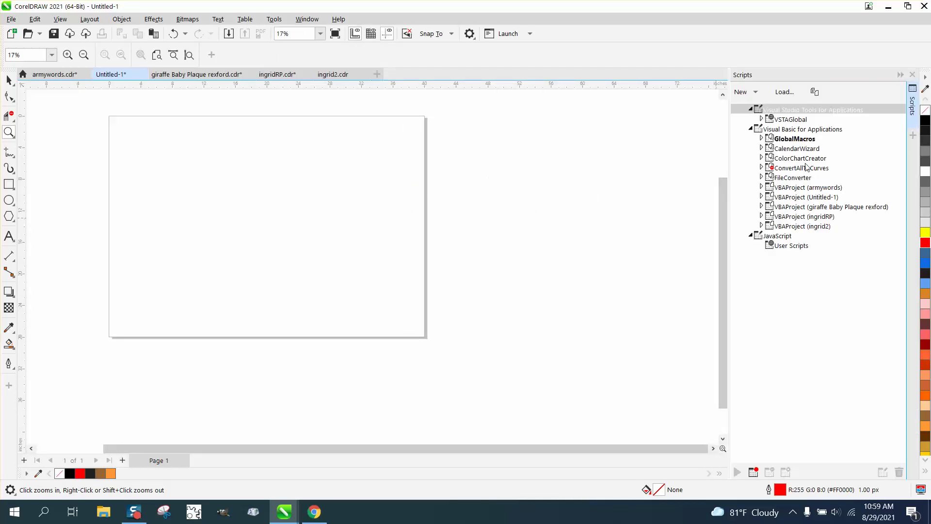
{"action": "double_click", "coordinate": [768, 158]}
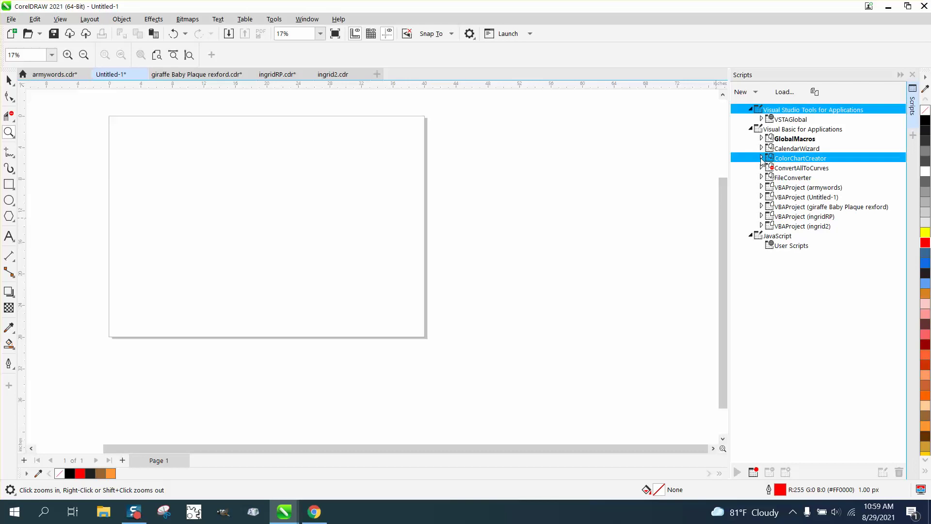
{"action": "double_click", "coordinate": [796, 178]}
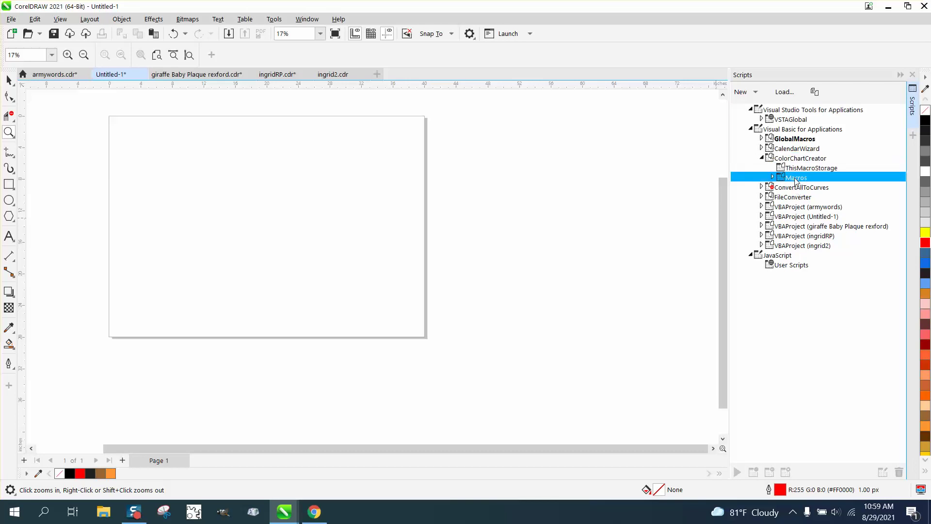
{"action": "double_click", "coordinate": [808, 188]}
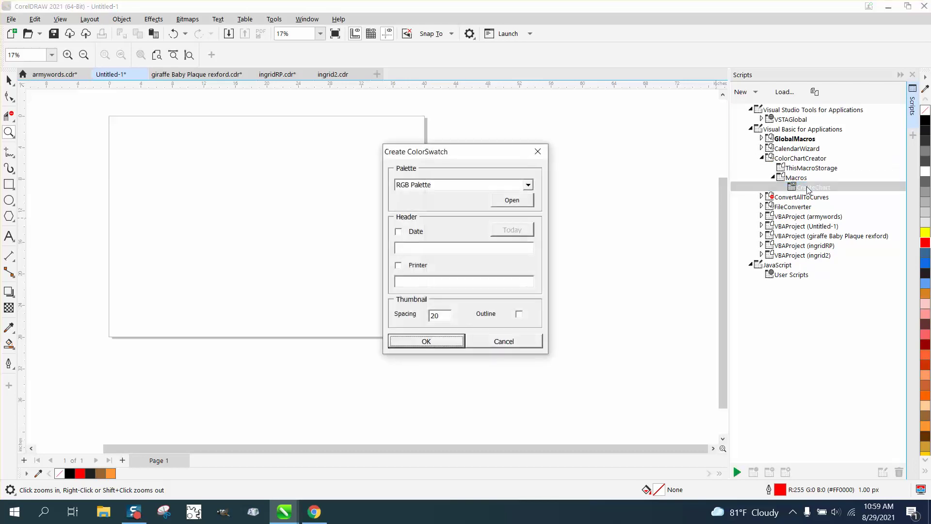
Generate an RGB Palette swatch chart with today's date, 8/29/2021, in the header.
{"action": "left_click", "coordinate": [528, 185]}
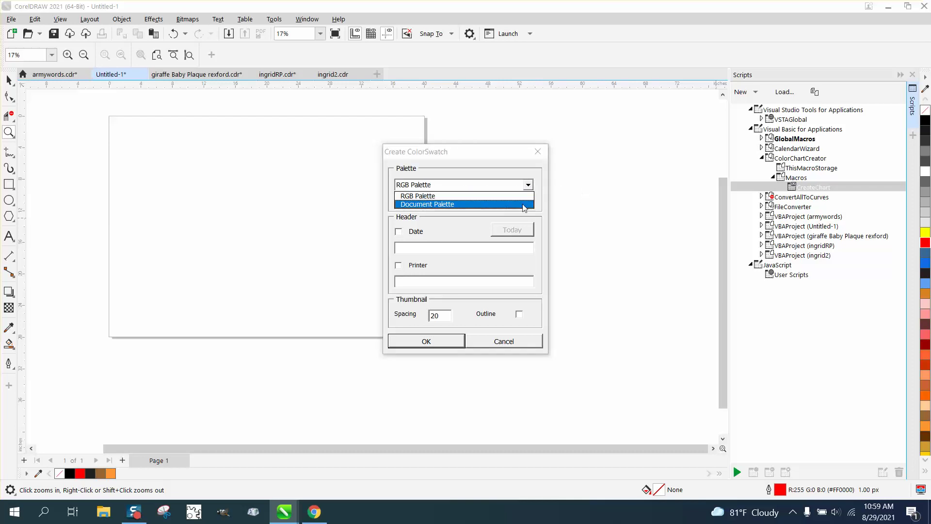
{"action": "left_click", "coordinate": [398, 232]}
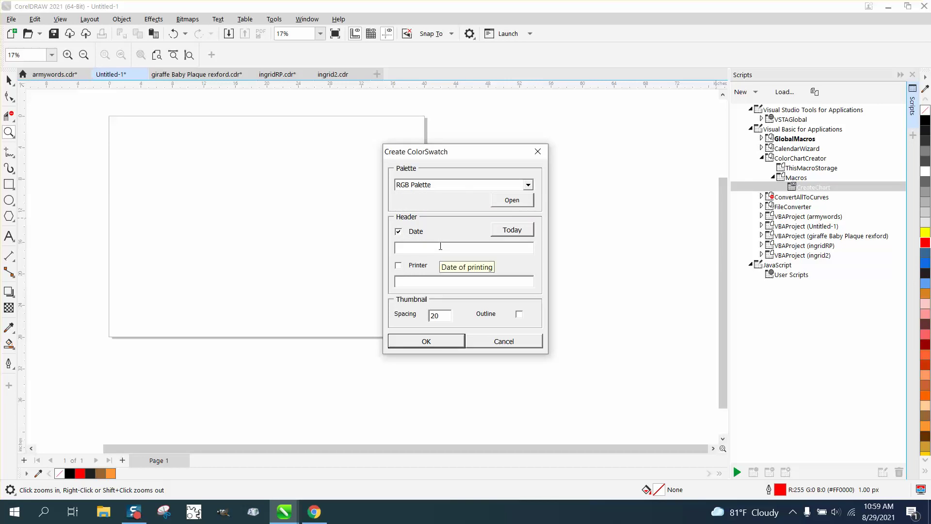
{"action": "left_click", "coordinate": [512, 232]}
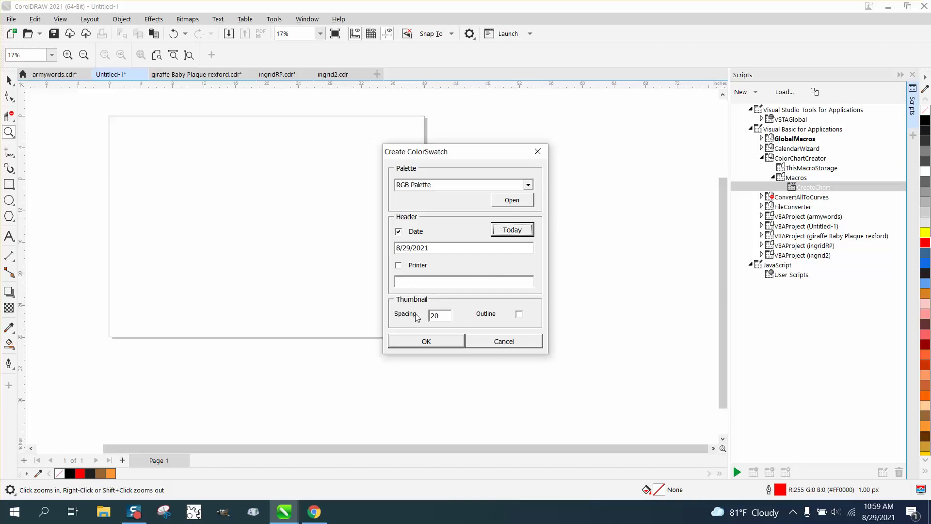
{"action": "left_click", "coordinate": [427, 341]}
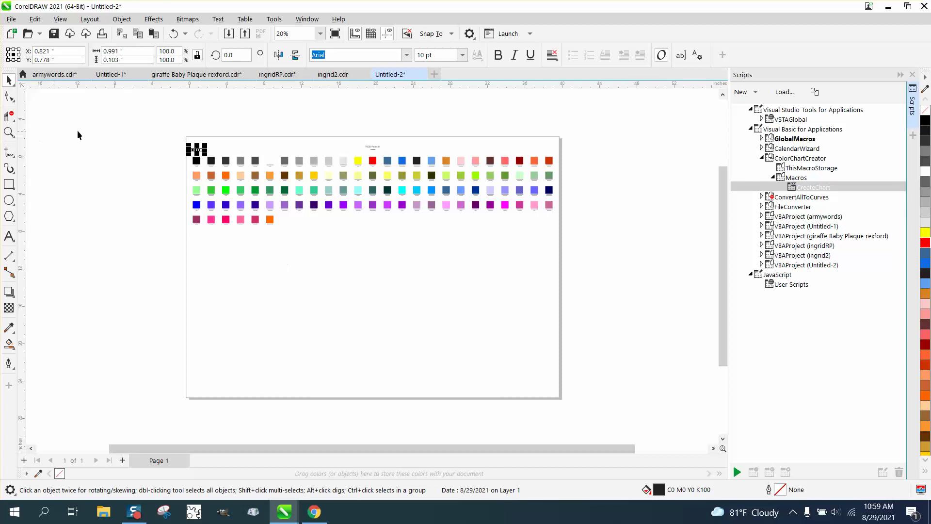
{"action": "left_click", "coordinate": [9, 132]}
{"action": "left_click_drag", "start_coordinate": [354, 142], "coordinate": [411, 163]}
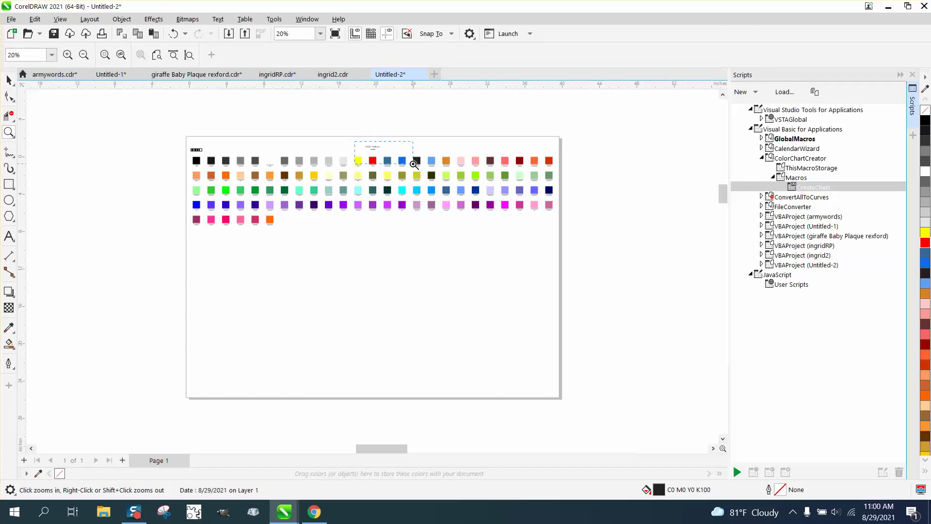
{"action": "right_click", "coordinate": [414, 167]}
{"action": "right_click", "coordinate": [414, 171]}
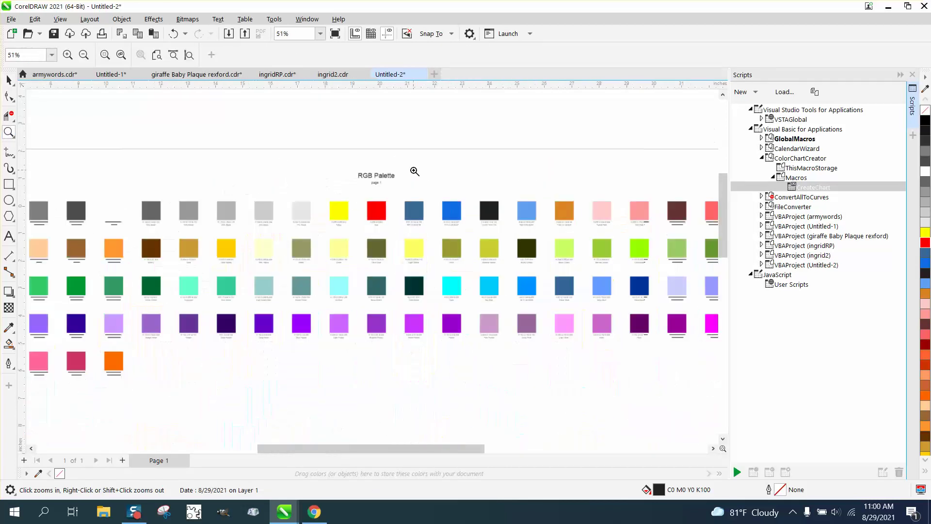
{"action": "right_click", "coordinate": [415, 170]}
{"action": "left_click_drag", "start_coordinate": [140, 165], "coordinate": [175, 190]}
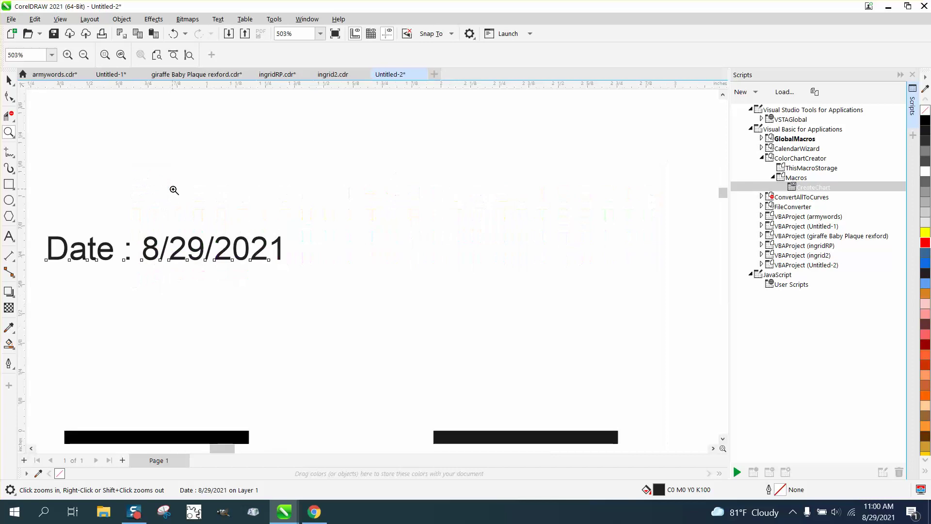
{"action": "scroll", "coordinate": [214, 192], "scroll_direction": "down", "scroll_amount": 2}
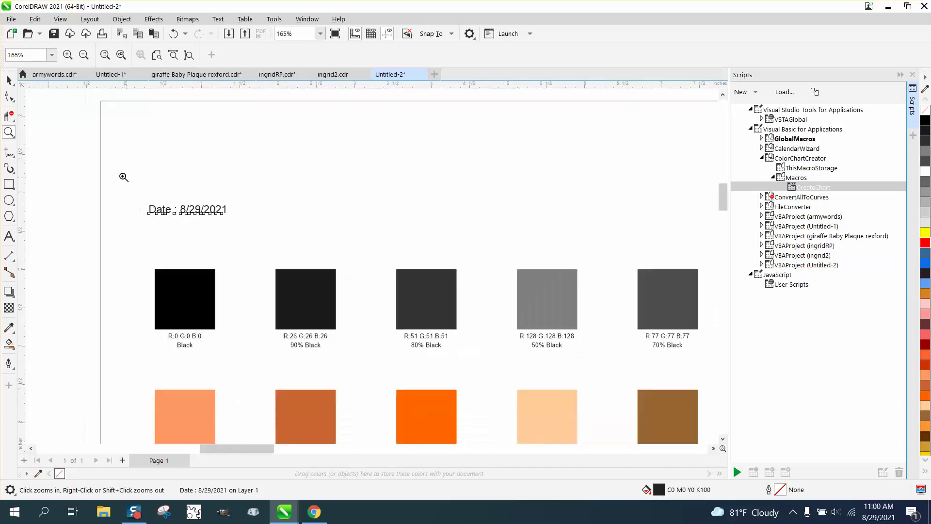
{"action": "left_click", "coordinate": [9, 82]}
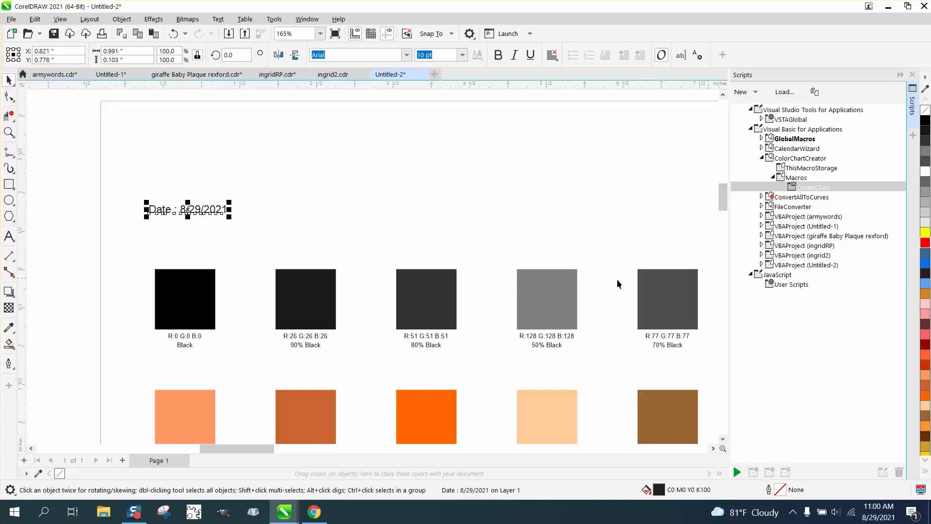
{"action": "scroll", "coordinate": [406, 275], "scroll_direction": "down", "scroll_amount": 2}
{"action": "scroll", "coordinate": [370, 270], "scroll_direction": "down", "scroll_amount": 2}
{"action": "scroll", "coordinate": [378, 279], "scroll_direction": "down", "scroll_amount": 3}
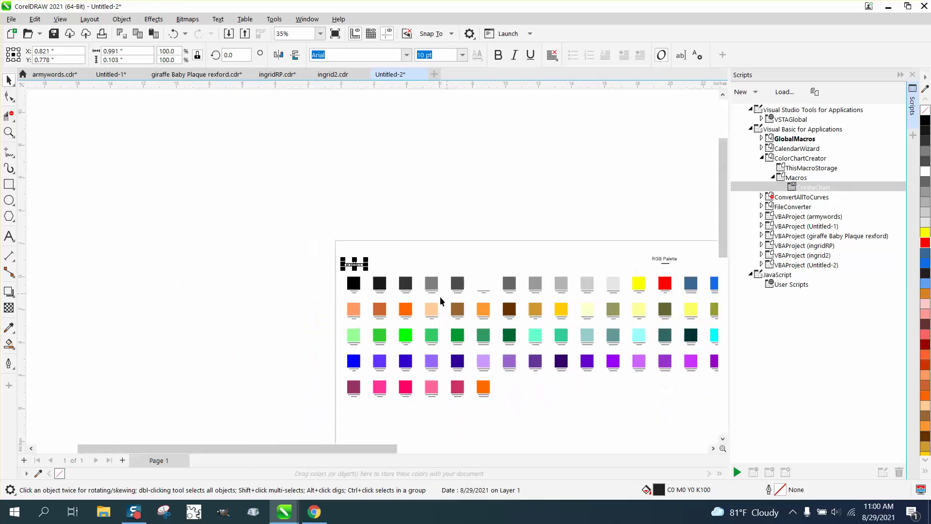
Set the page size to Letter, 8.5 × 11 in.
{"action": "left_click", "coordinate": [239, 196]}
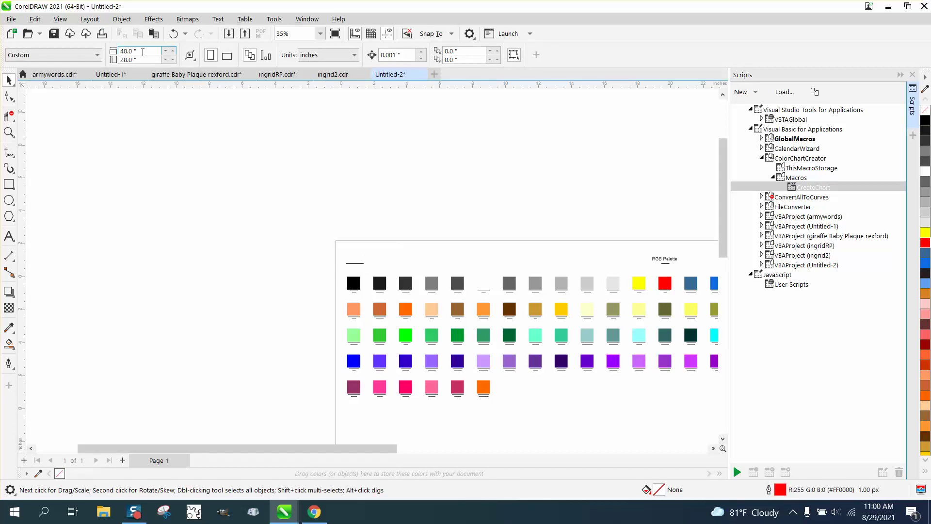
{"action": "left_click_drag", "start_coordinate": [141, 52], "coordinate": [102, 52]}
{"action": "type", "text": "8.5"}
{"action": "key", "text": "Tab"}
{"action": "type", "text": "11"}
{"action": "key", "text": "Return"}
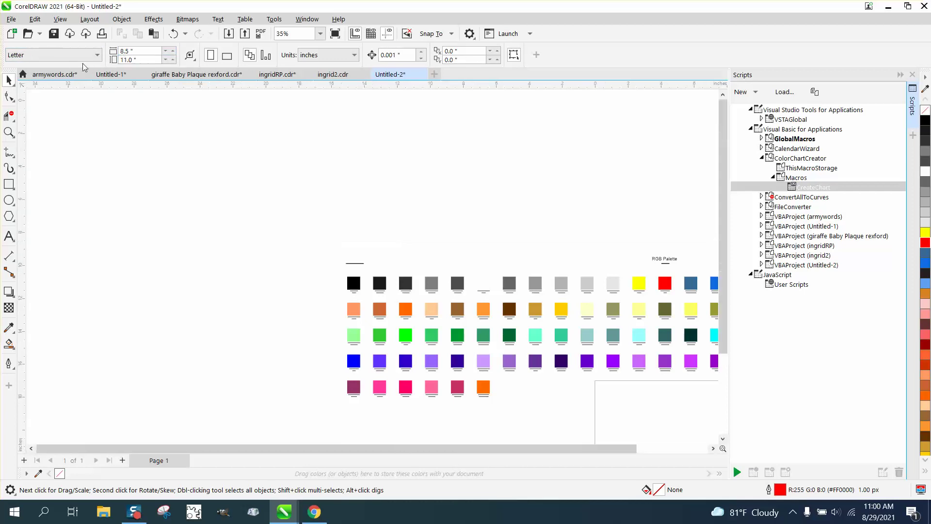
Select the first six swatch columns and move them onto the Letter page.
{"action": "key", "text": "F4"}
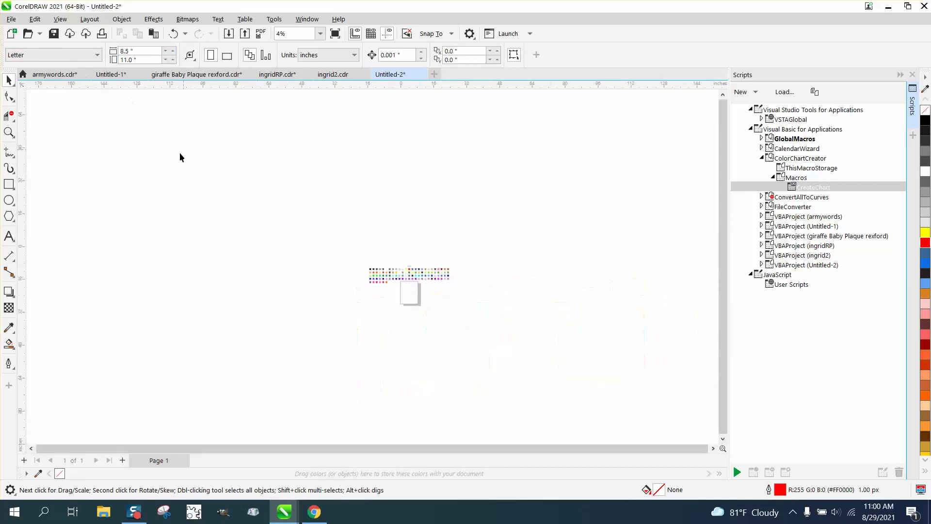
{"action": "left_click", "coordinate": [9, 132]}
{"action": "left_click_drag", "start_coordinate": [329, 237], "coordinate": [458, 294]}
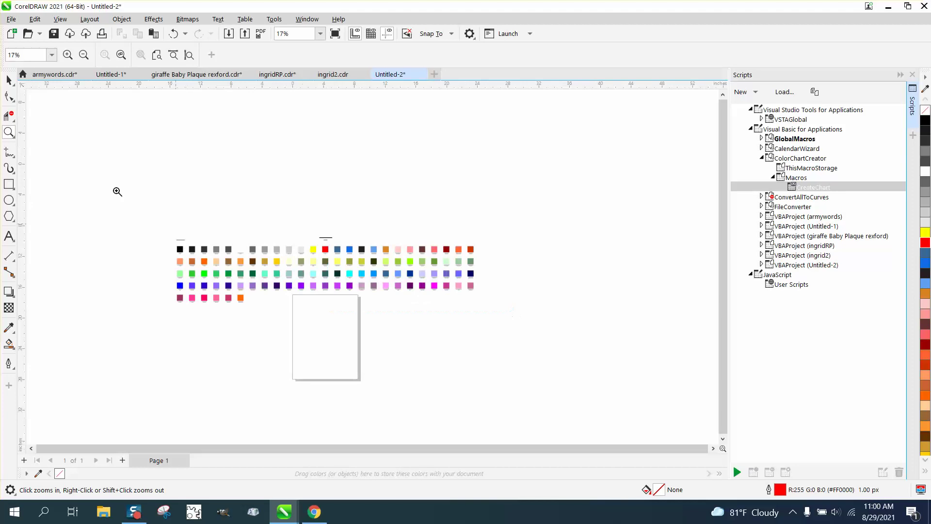
{"action": "left_click", "coordinate": [8, 80]}
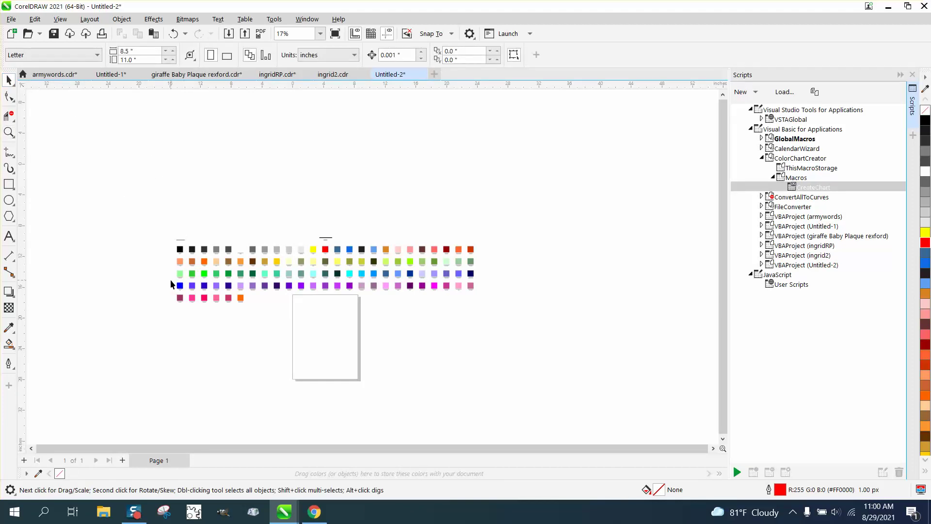
{"action": "left_click_drag", "start_coordinate": [170, 237], "coordinate": [359, 329]}
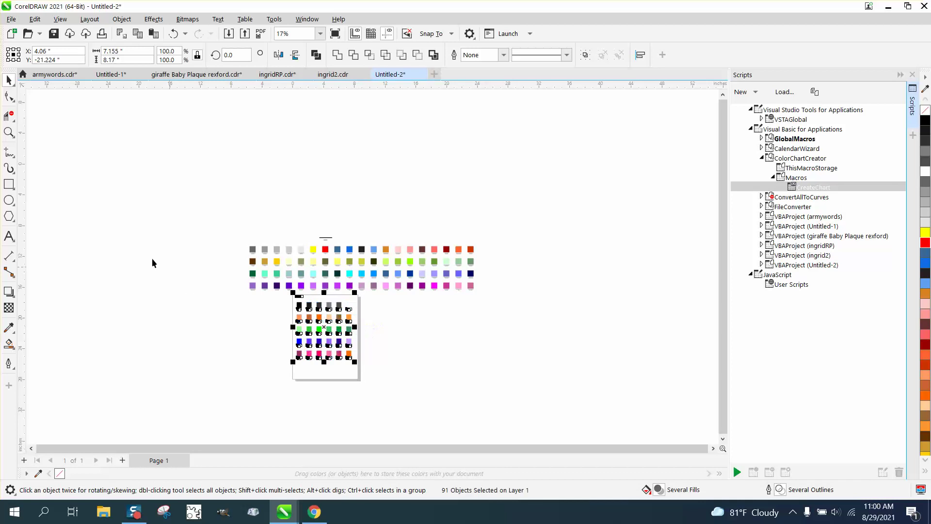
Inspect the moved swatches up close, then deselect and zoom out to 22%.
{"action": "left_click", "coordinate": [9, 132]}
{"action": "left_click_drag", "start_coordinate": [280, 289], "coordinate": [423, 382]}
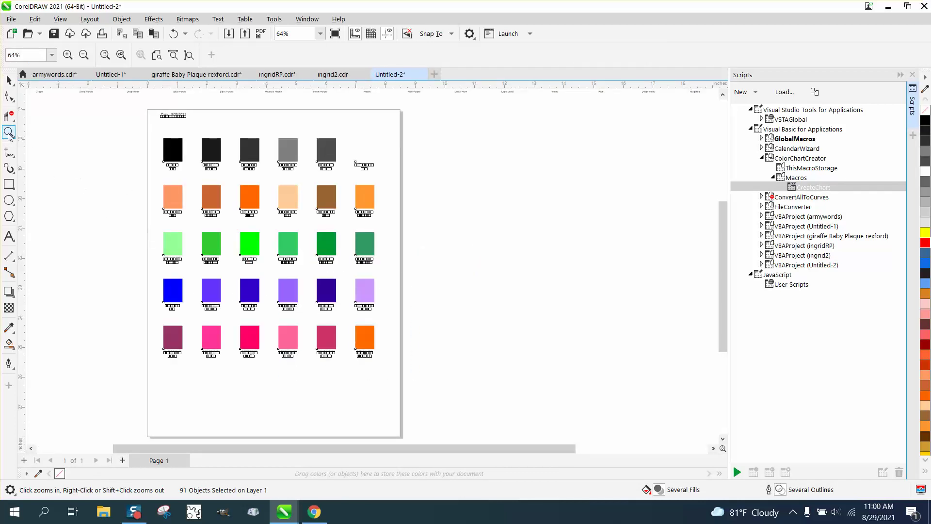
{"action": "left_click_drag", "start_coordinate": [267, 267], "coordinate": [413, 326]}
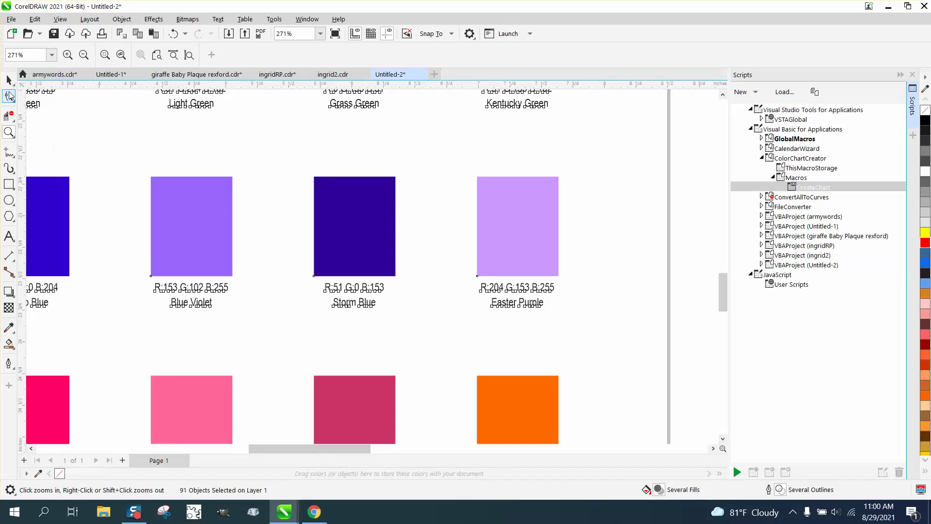
{"action": "key", "text": "space"}
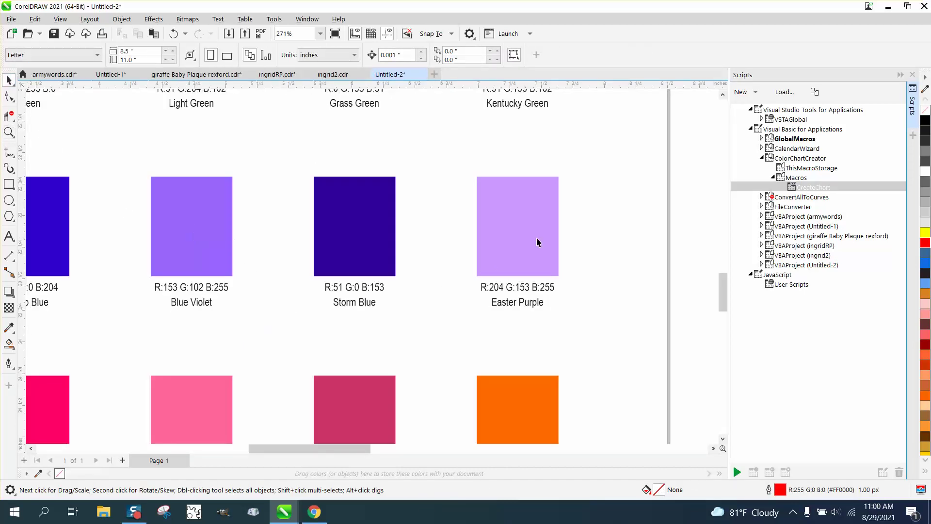
{"action": "scroll", "coordinate": [538, 237], "scroll_direction": "down", "scroll_amount": 5}
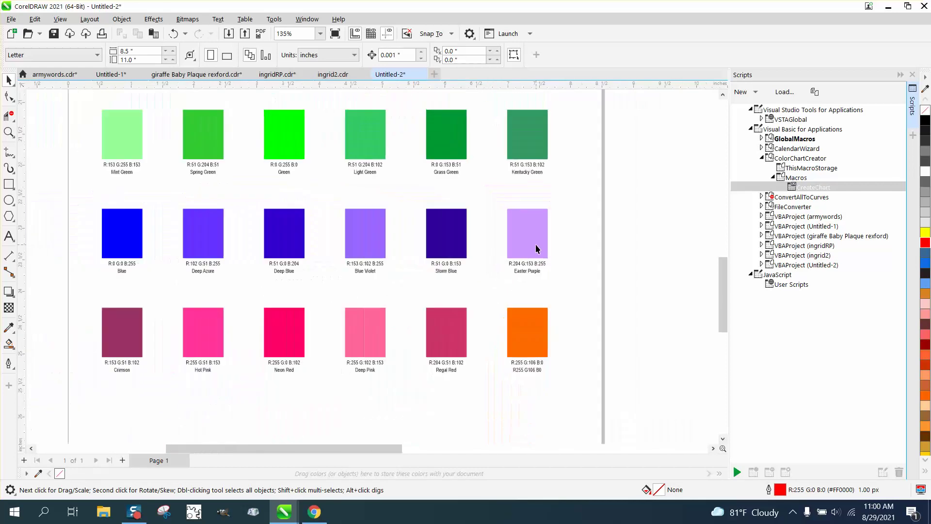
{"action": "scroll", "coordinate": [535, 249], "scroll_direction": "down", "scroll_amount": 4}
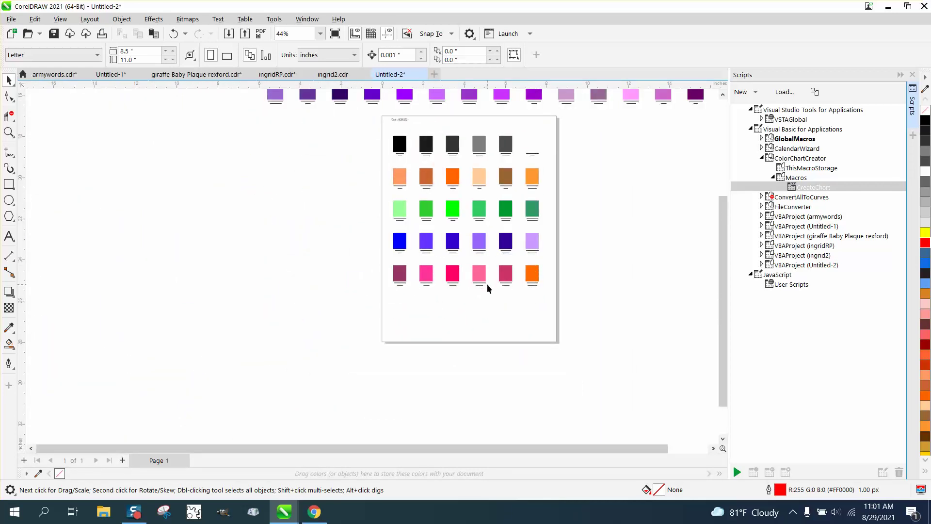
{"action": "scroll", "coordinate": [489, 267], "scroll_direction": "down", "scroll_amount": 3}
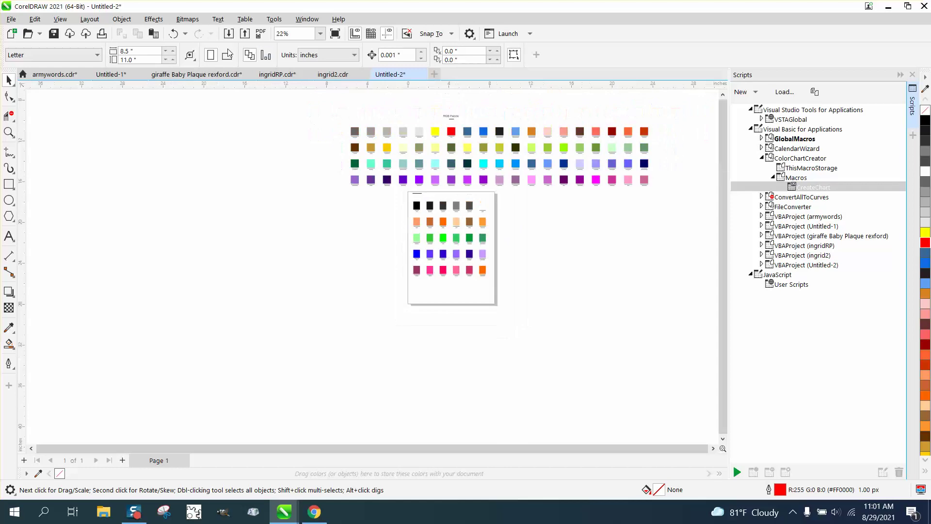
Undo six edits, returning the chart to the 40 × 28 in landscape page.
{"action": "left_click", "coordinate": [174, 34]}
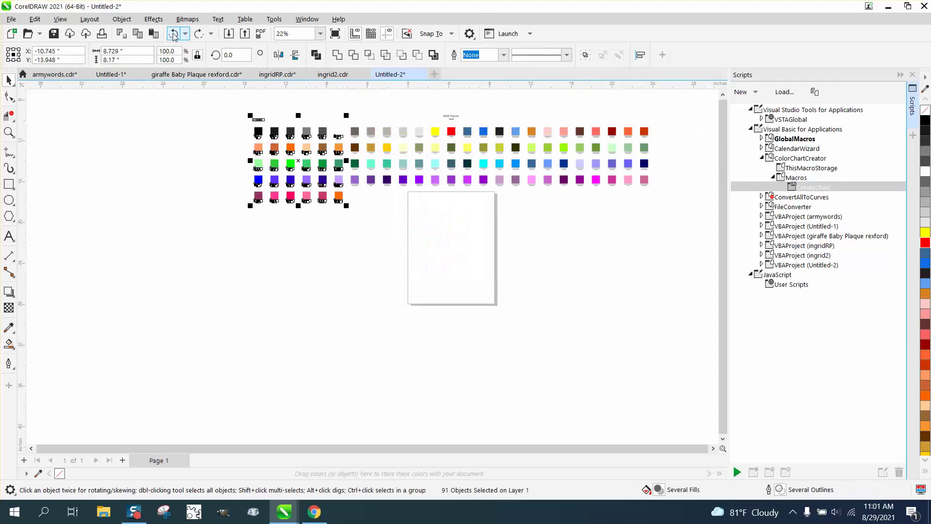
{"action": "left_click", "coordinate": [173, 34]}
{"action": "left_click", "coordinate": [173, 34]}
{"action": "left_click", "coordinate": [173, 34]}
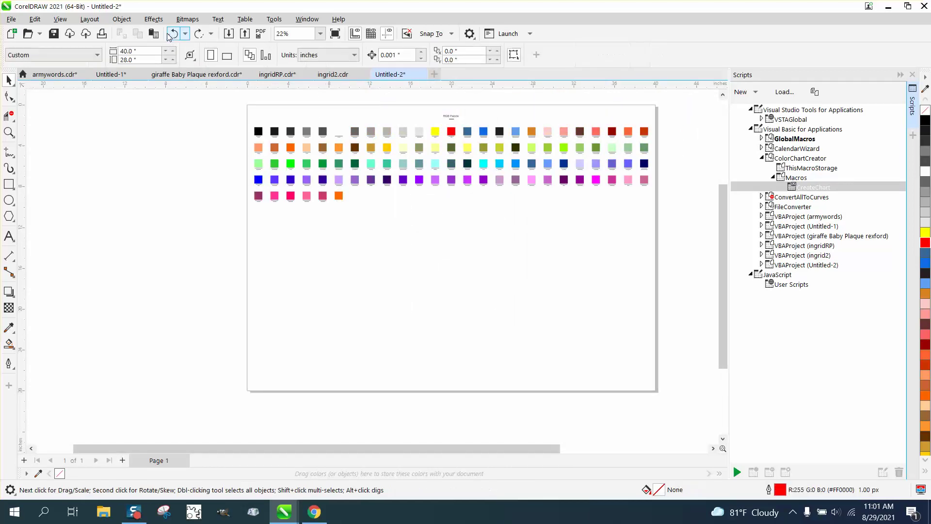
{"action": "left_click", "coordinate": [173, 34]}
{"action": "left_click", "coordinate": [173, 34]}
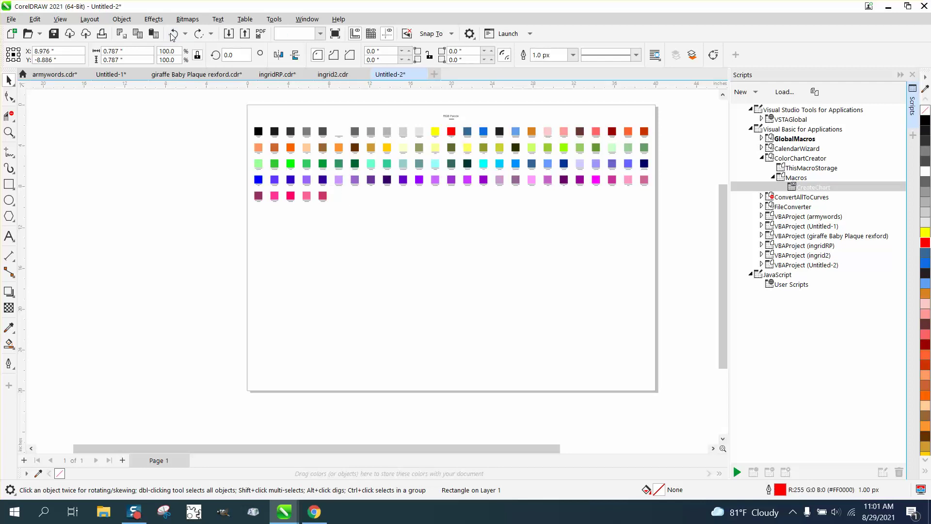
Start new document Untitled-3, run CreateChart, check its Palette list, and close the dialog.
{"action": "left_click", "coordinate": [434, 75]}
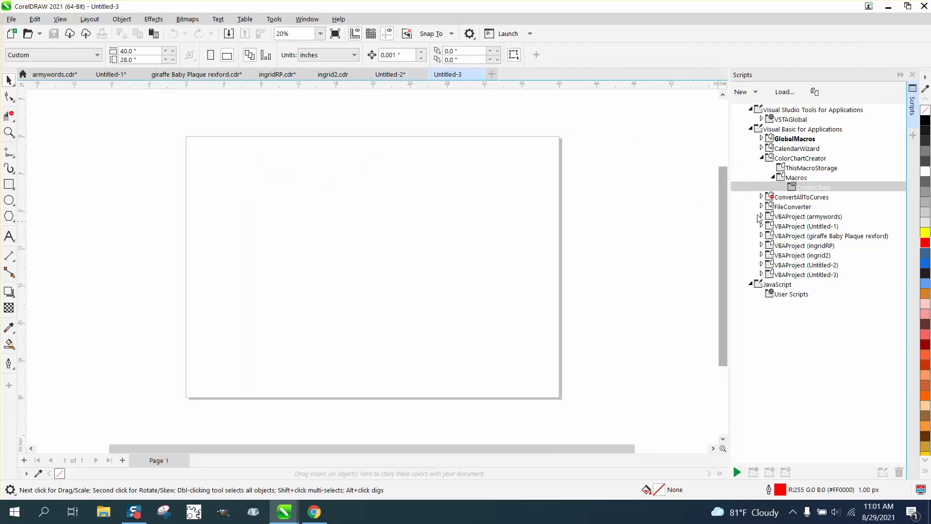
{"action": "double_click", "coordinate": [803, 190]}
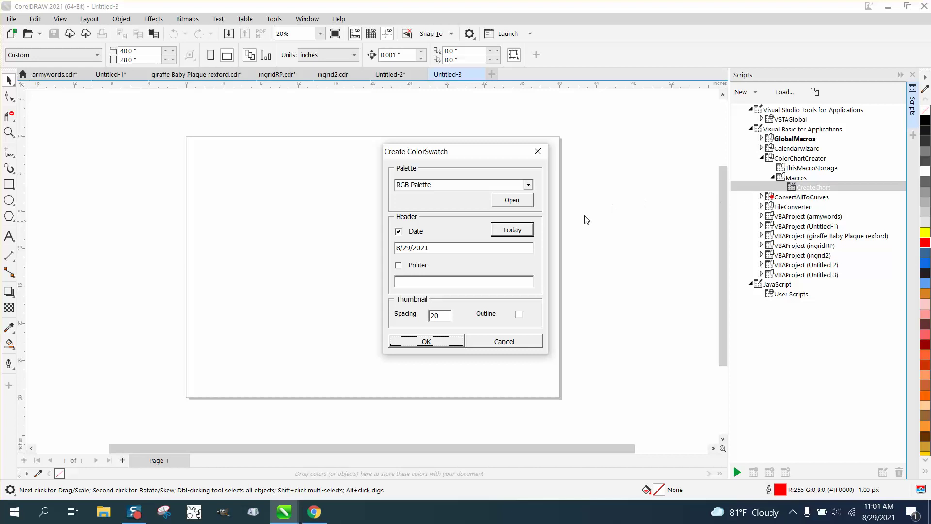
{"action": "left_click", "coordinate": [528, 185]}
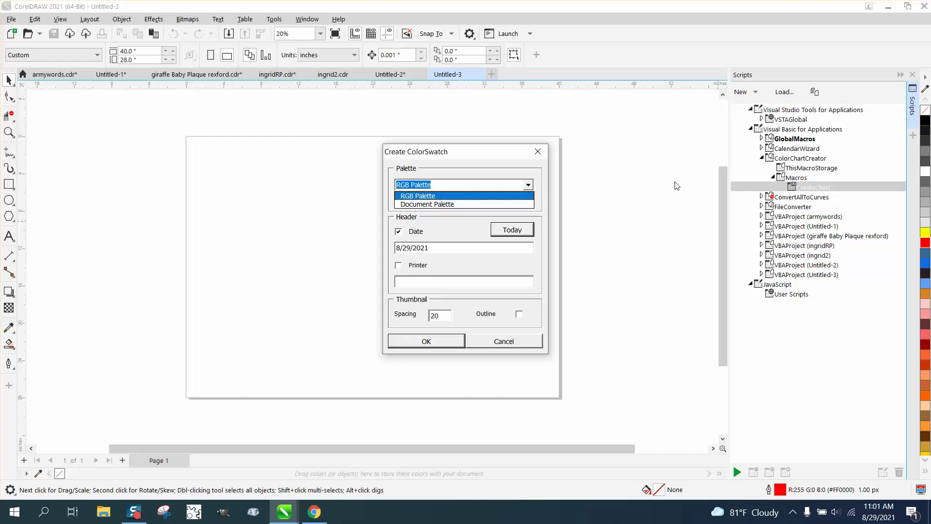
{"action": "left_click", "coordinate": [537, 152]}
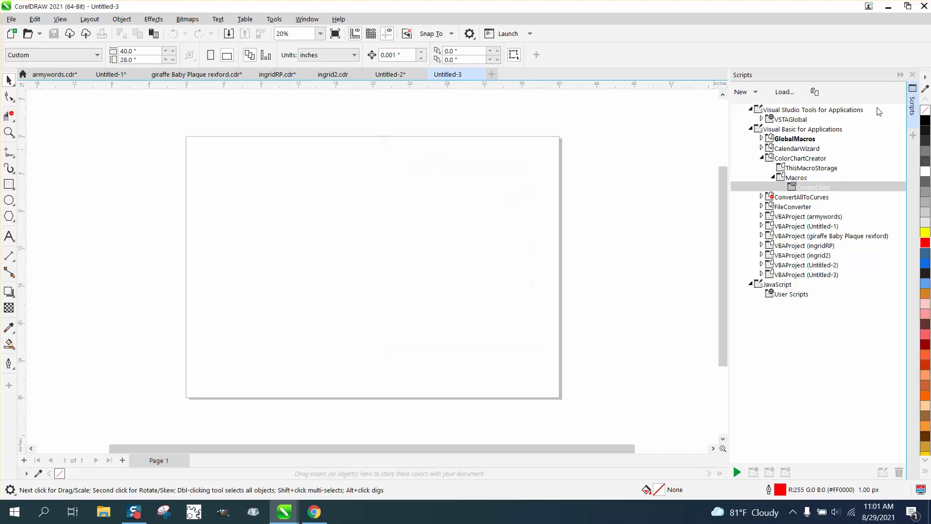
Open the palette file browser and dismiss it without loading anything.
{"action": "left_click", "coordinate": [275, 22]}
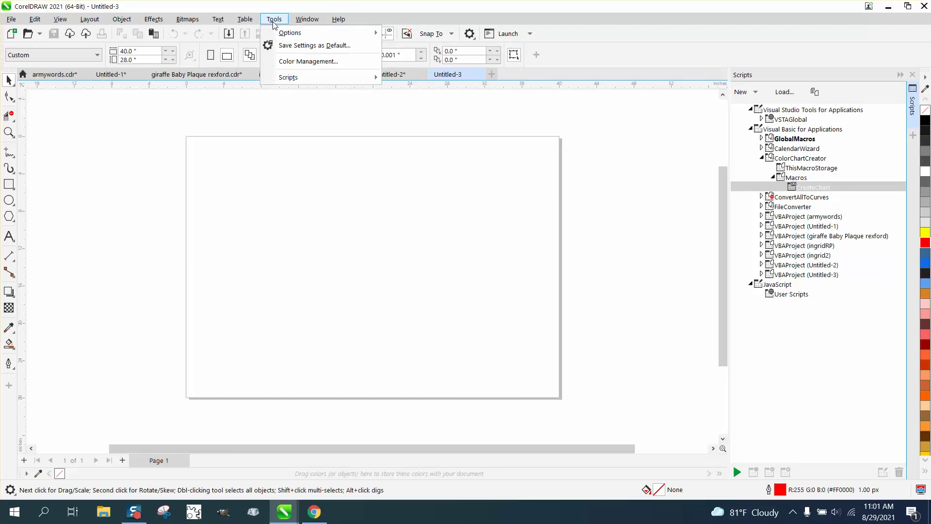
{"action": "mouse_move", "coordinate": [307, 21]}
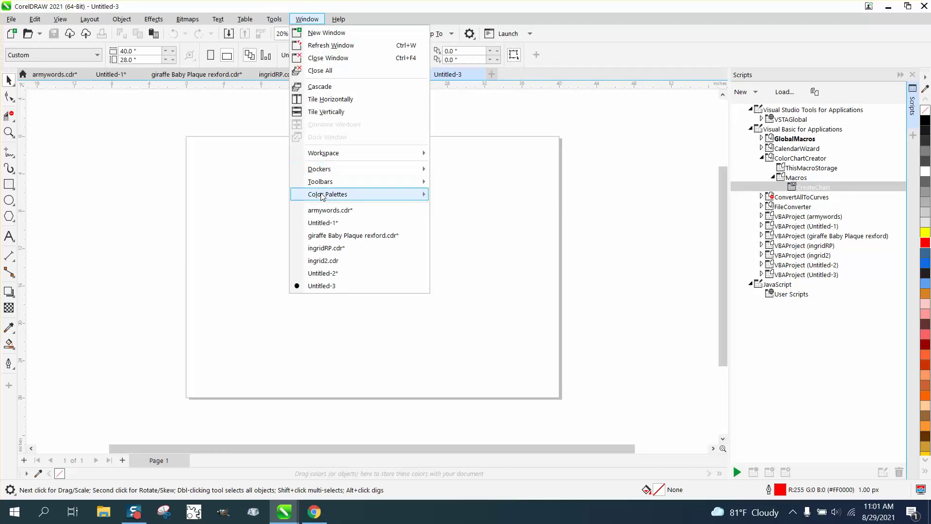
{"action": "mouse_move", "coordinate": [321, 196]}
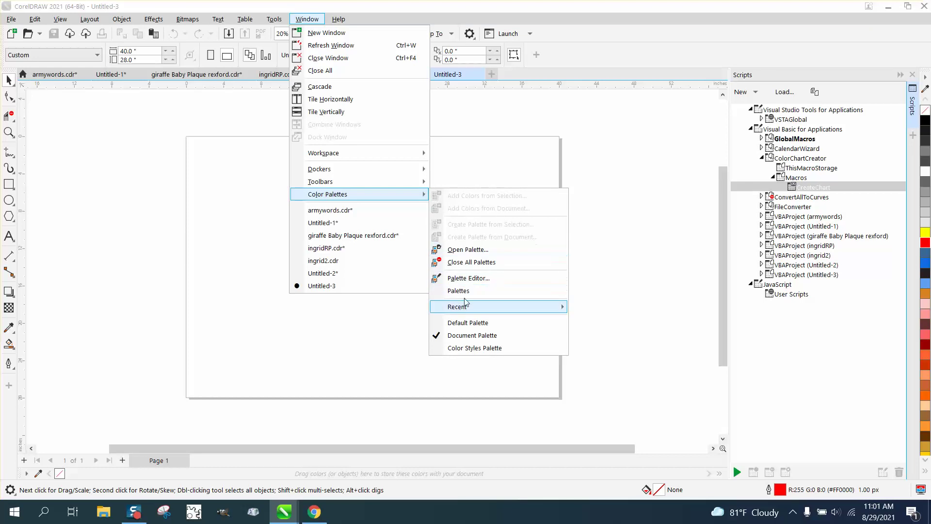
{"action": "left_click", "coordinate": [466, 250]}
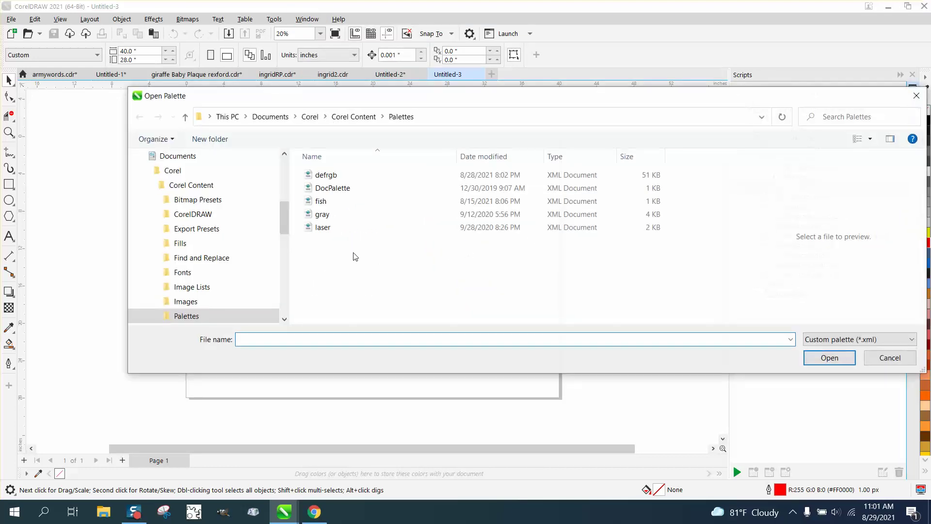
{"action": "left_click", "coordinate": [916, 95]}
Turn on the CMYK Palette, then close the Palettes and Scripts dockers.
{"action": "left_click", "coordinate": [307, 19]}
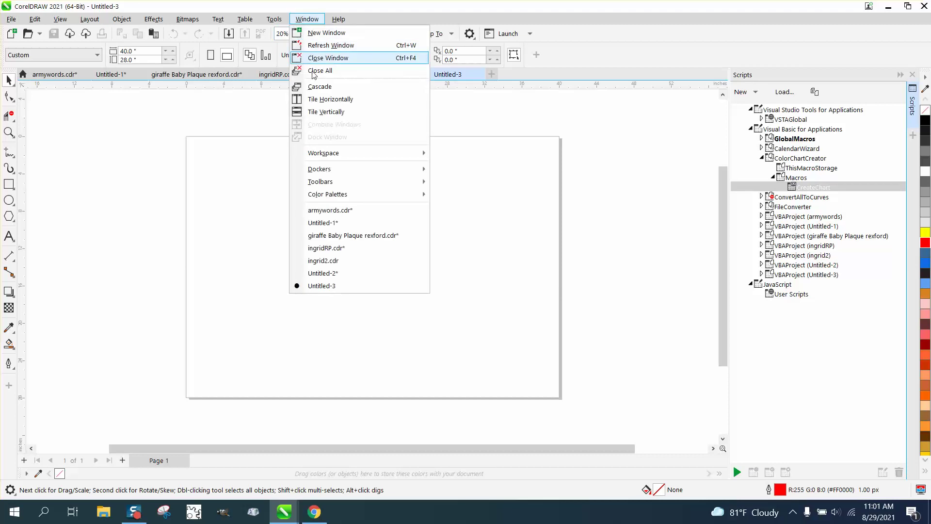
{"action": "mouse_move", "coordinate": [329, 194]}
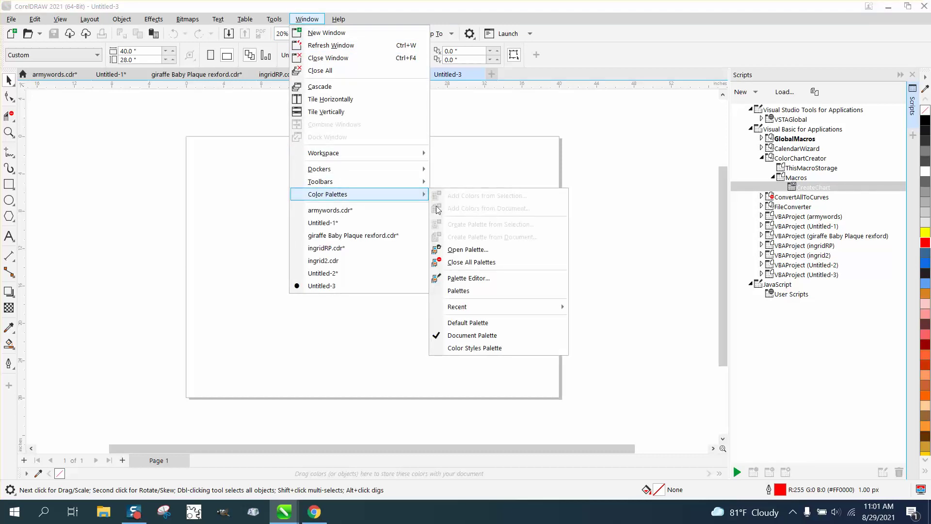
{"action": "left_click", "coordinate": [457, 290]}
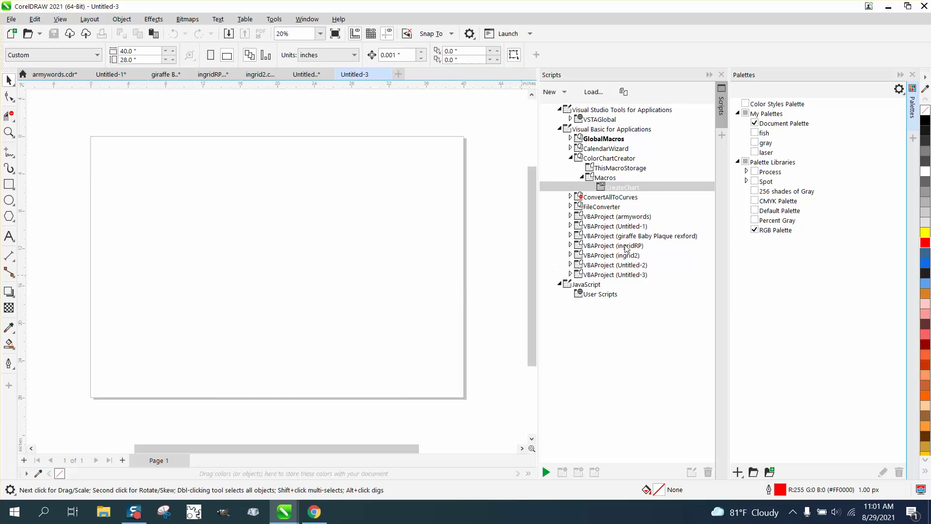
{"action": "left_click", "coordinate": [754, 201]}
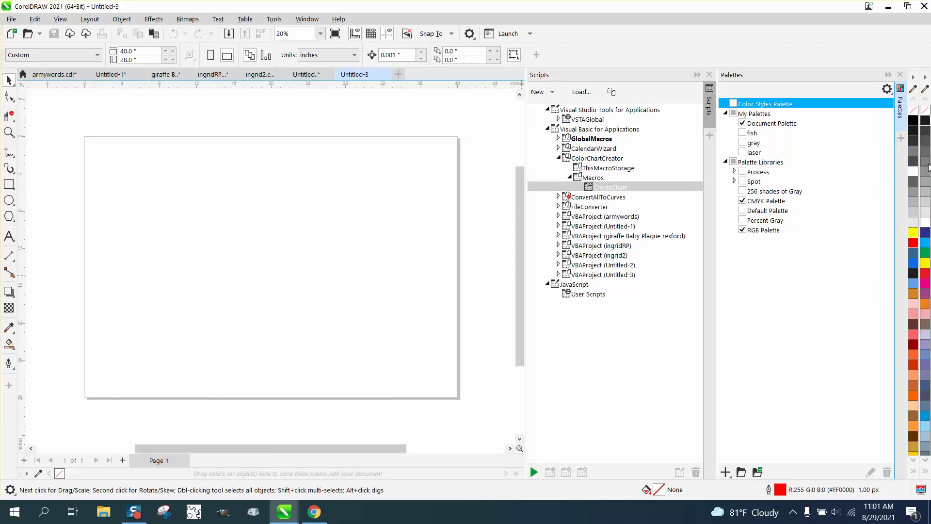
{"action": "left_click", "coordinate": [900, 75]}
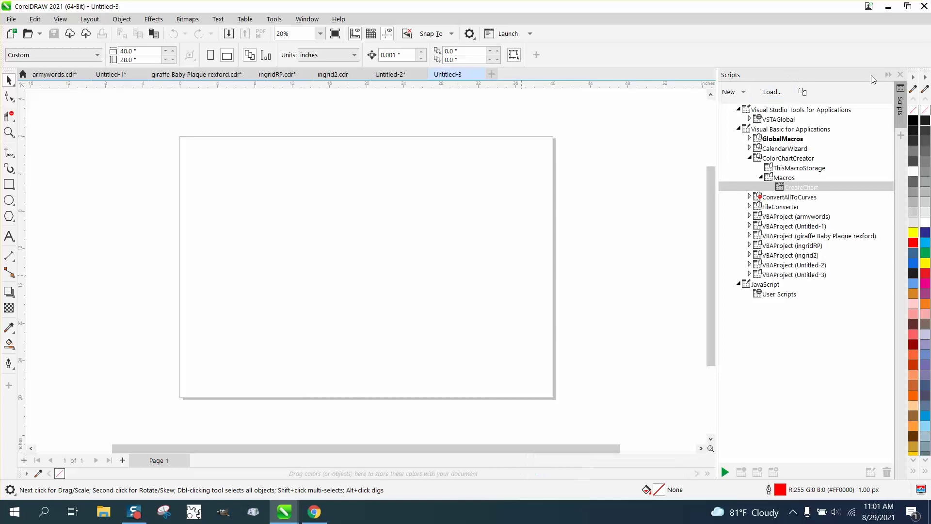
{"action": "left_click", "coordinate": [900, 74]}
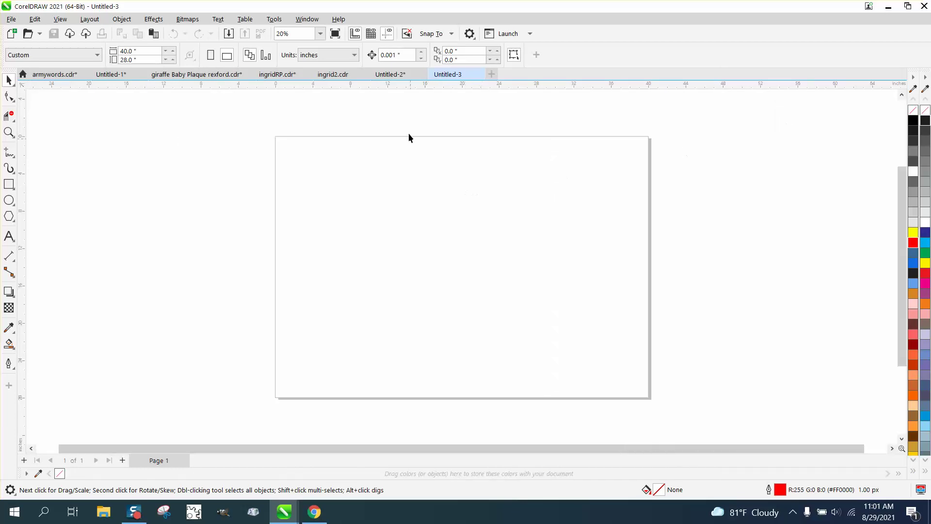
Reopen the Scripts docker from Tools > Scripts.
{"action": "left_click", "coordinate": [307, 19]}
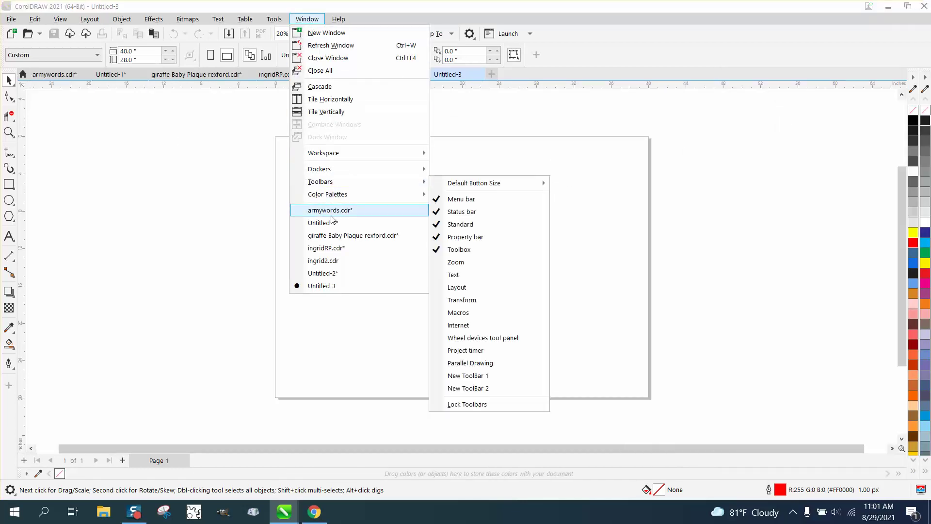
{"action": "mouse_move", "coordinate": [278, 24]}
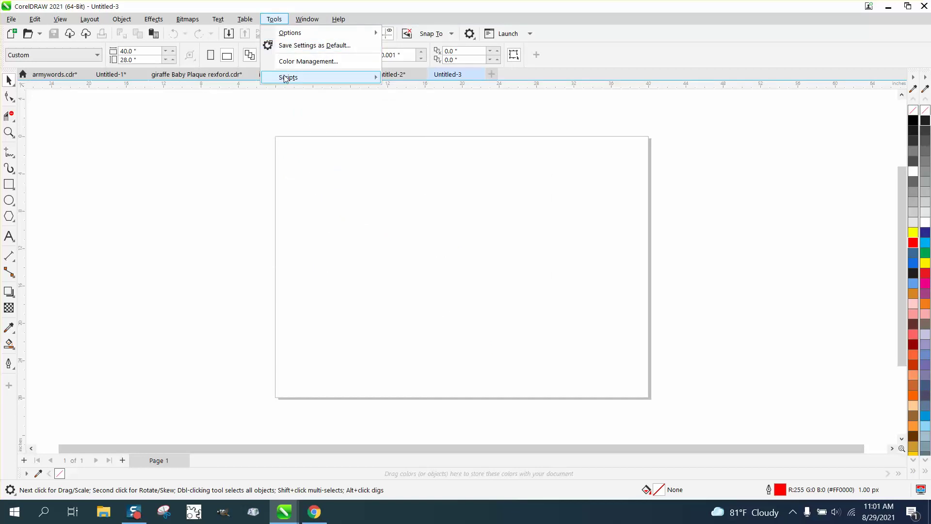
{"action": "mouse_move", "coordinate": [286, 78]}
{"action": "left_click", "coordinate": [412, 204]}
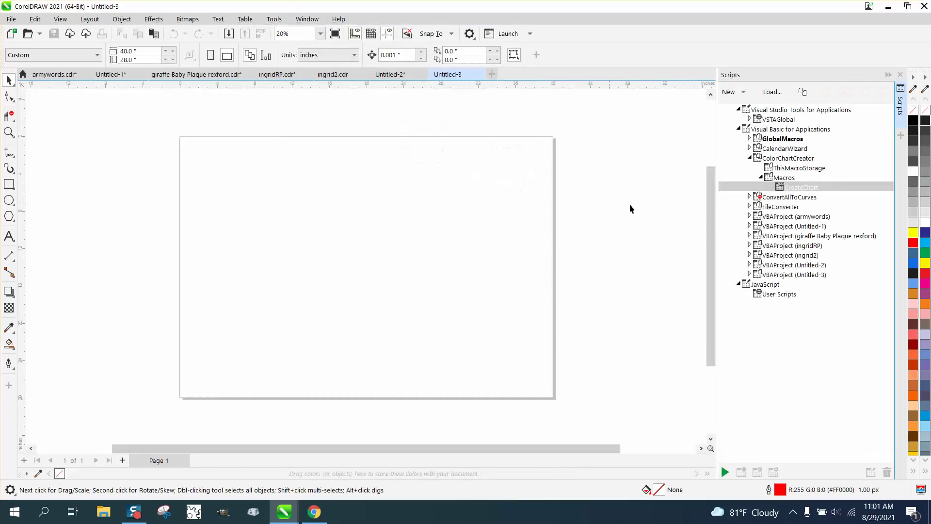
Run CreateChart with CMYK Palette chosen to generate the chart.
{"action": "double_click", "coordinate": [786, 189]}
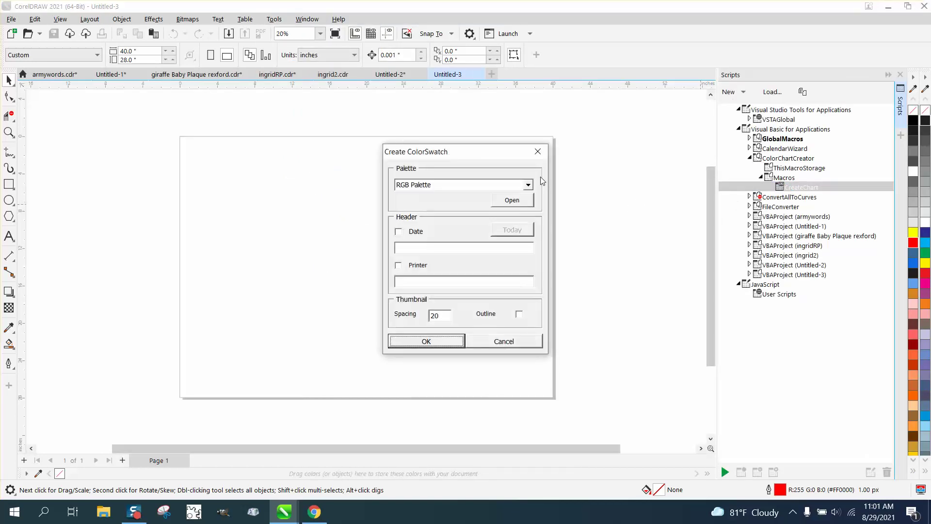
{"action": "left_click", "coordinate": [528, 185]}
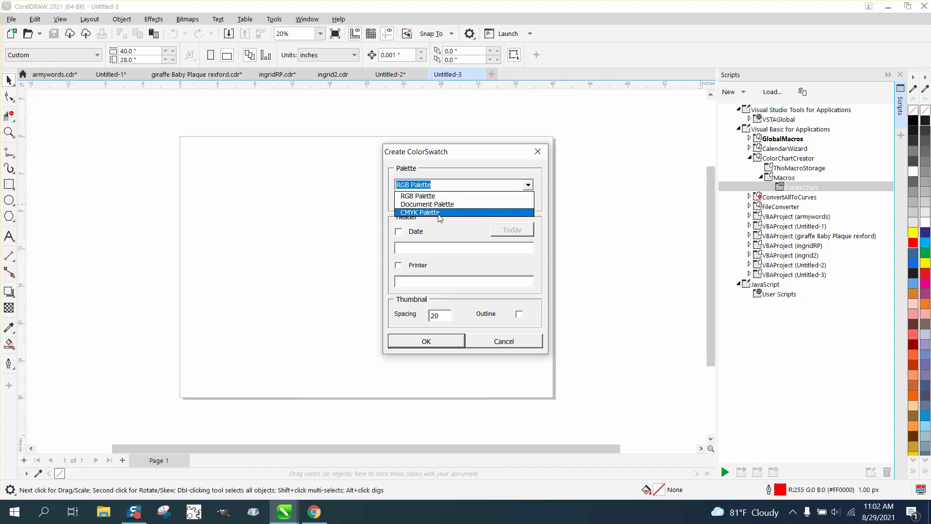
{"action": "left_click", "coordinate": [420, 212]}
{"action": "left_click", "coordinate": [438, 342]}
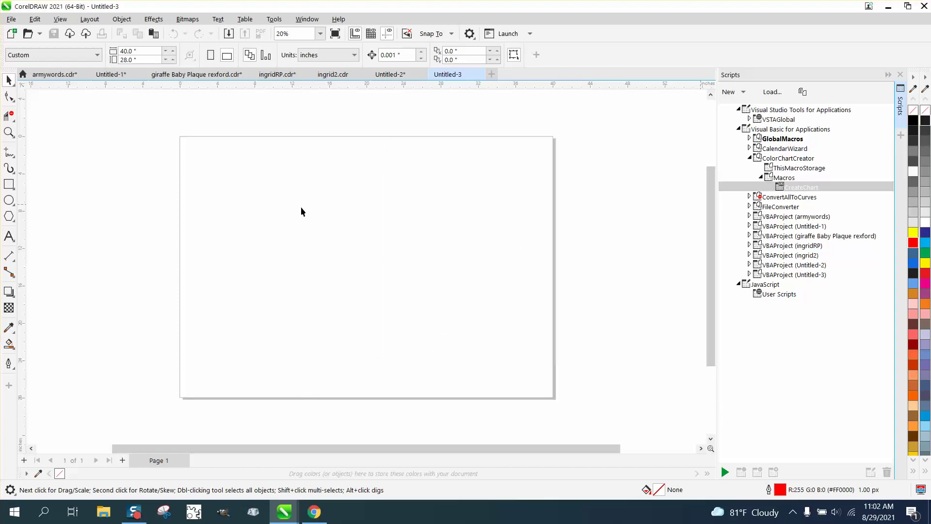
{"action": "left_click", "coordinate": [16, 135]}
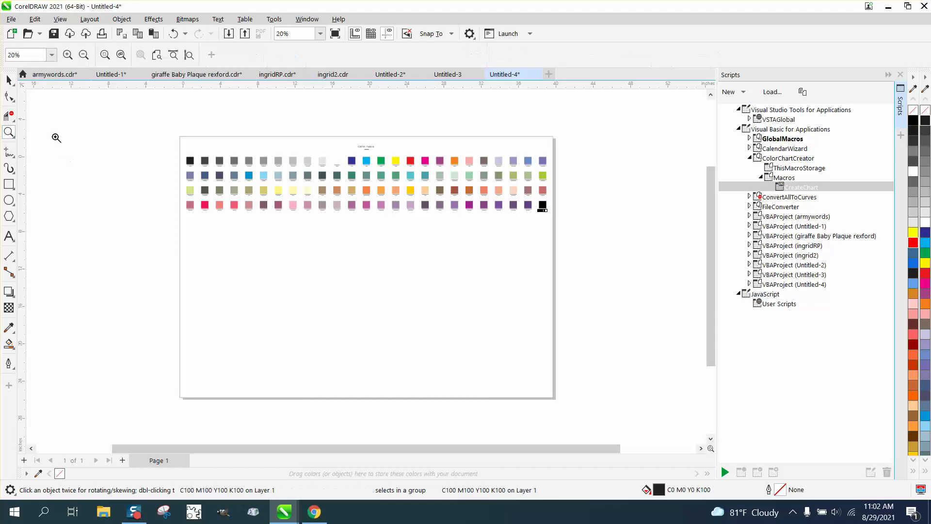
{"action": "left_click_drag", "start_coordinate": [196, 151], "coordinate": [354, 203]}
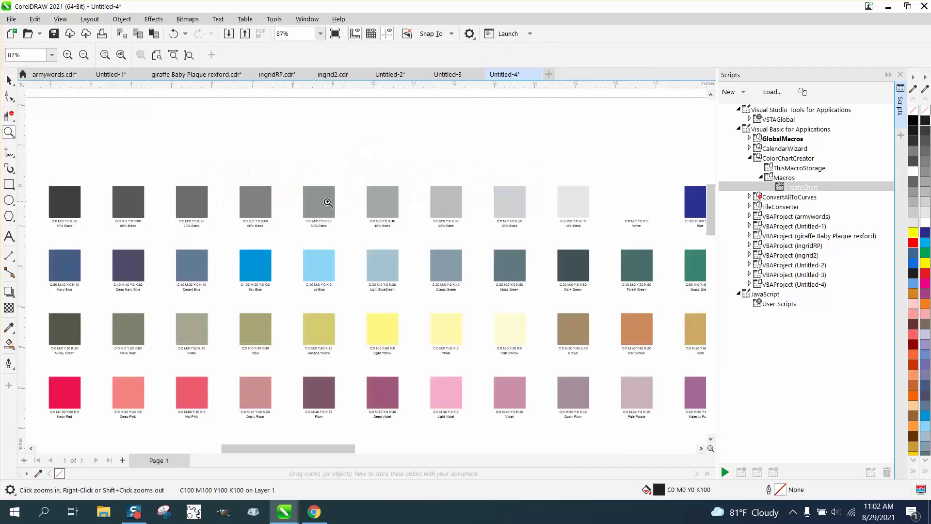
{"action": "left_click_drag", "start_coordinate": [45, 179], "coordinate": [122, 228]}
{"action": "scroll", "coordinate": [234, 233], "scroll_direction": "down", "scroll_amount": 1}
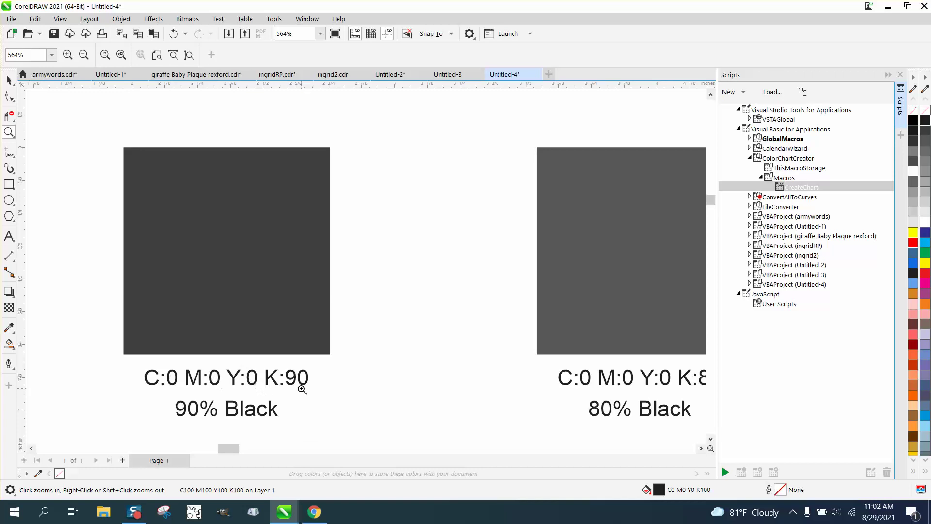
{"action": "scroll", "coordinate": [232, 378], "scroll_direction": "down", "scroll_amount": 5}
{"action": "scroll", "coordinate": [208, 301], "scroll_direction": "down", "scroll_amount": 8}
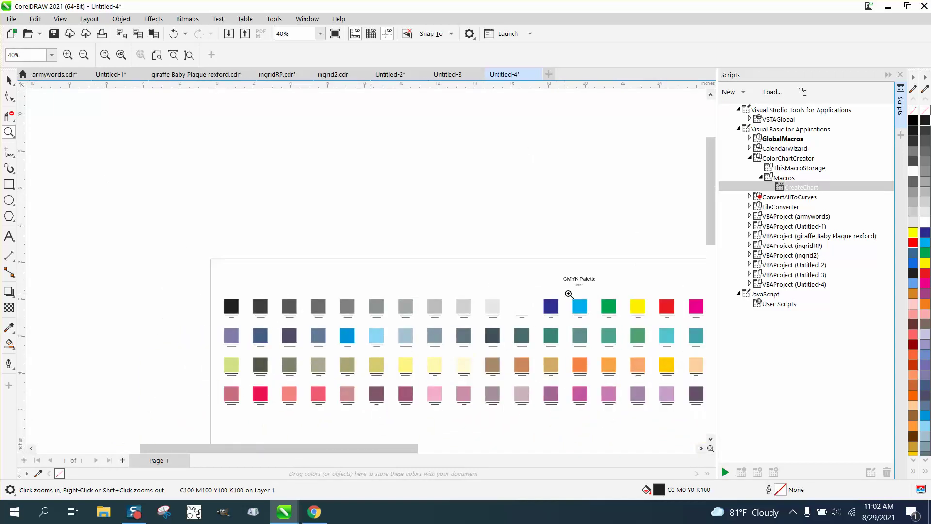
{"action": "scroll", "coordinate": [608, 325], "scroll_direction": "up", "scroll_amount": 10}
{"action": "scroll", "coordinate": [312, 291], "scroll_direction": "down", "scroll_amount": 3}
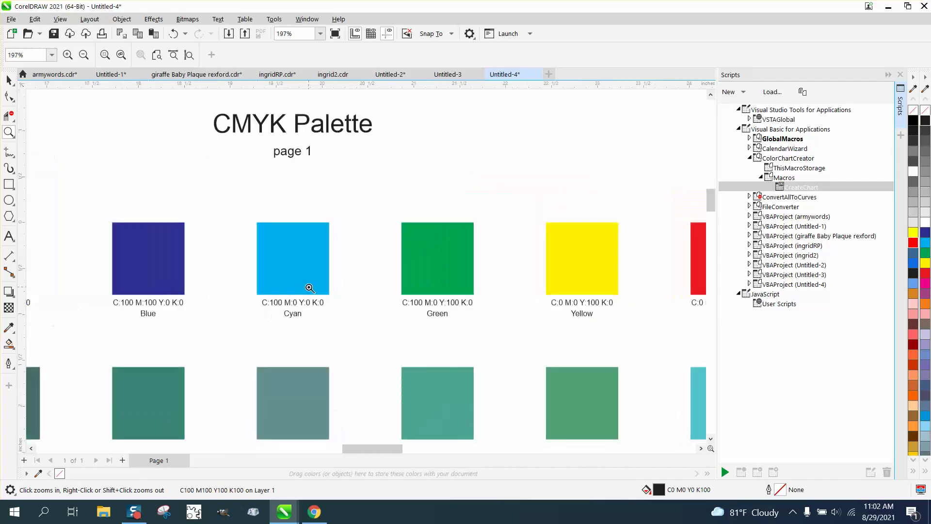
{"action": "scroll", "coordinate": [310, 288], "scroll_direction": "down", "scroll_amount": 10}
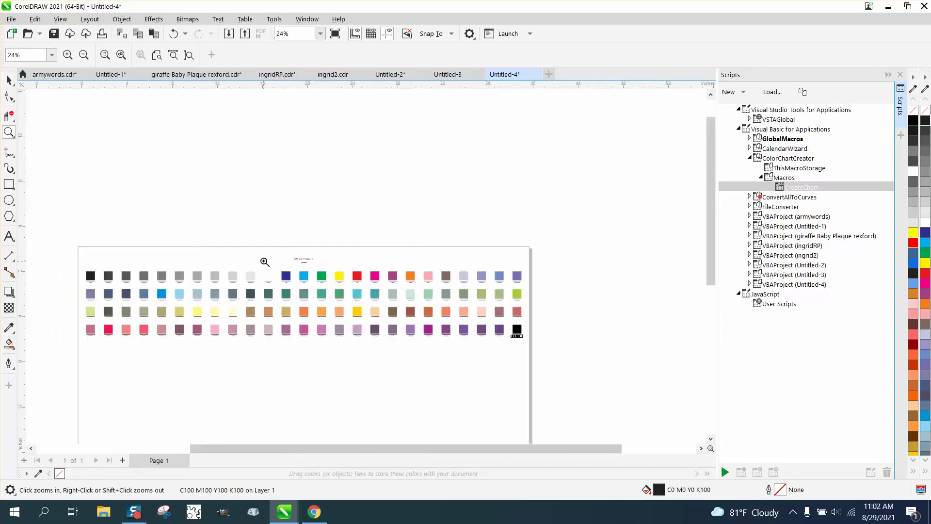
{"action": "left_click", "coordinate": [9, 80]}
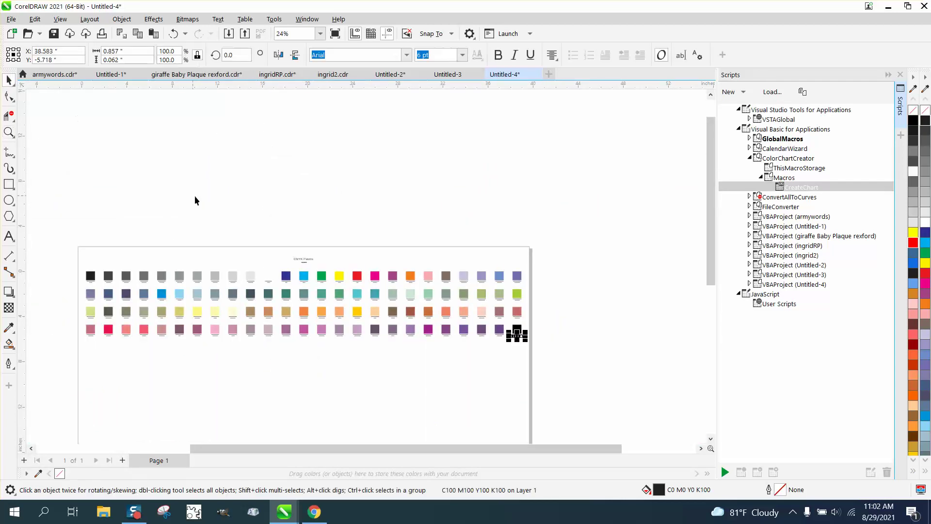
{"action": "left_click", "coordinate": [254, 187]}
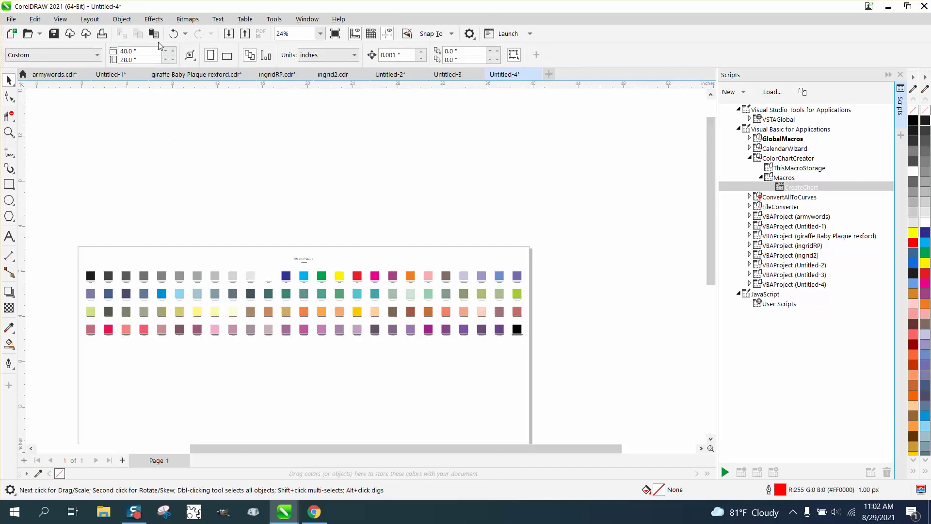
{"action": "left_click", "coordinate": [173, 34]}
Start a new document and set its page size to 8.5 × 11 in.
{"action": "left_click", "coordinate": [548, 74]}
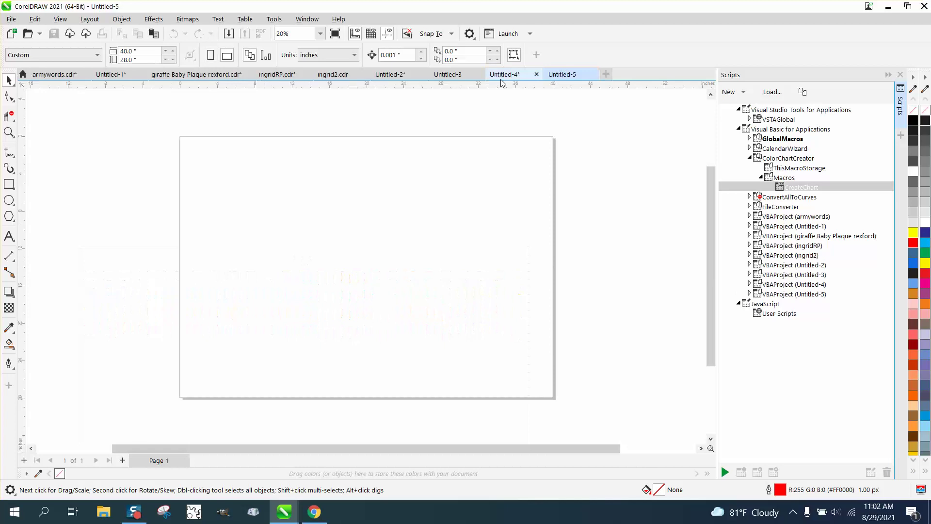
{"action": "left_click", "coordinate": [127, 51]}
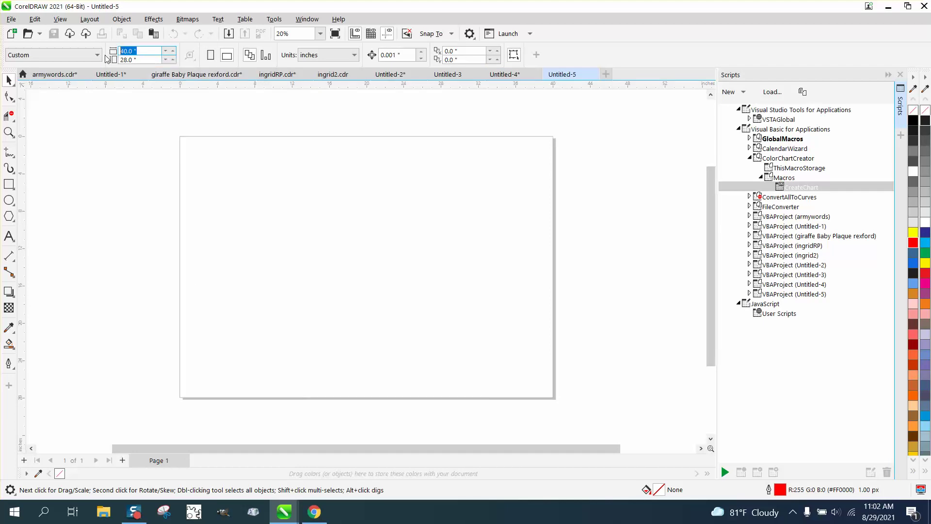
{"action": "type", "text": "8.5"}
{"action": "left_click", "coordinate": [144, 59]}
{"action": "type", "text": "11"}
{"action": "key", "text": "Return"}
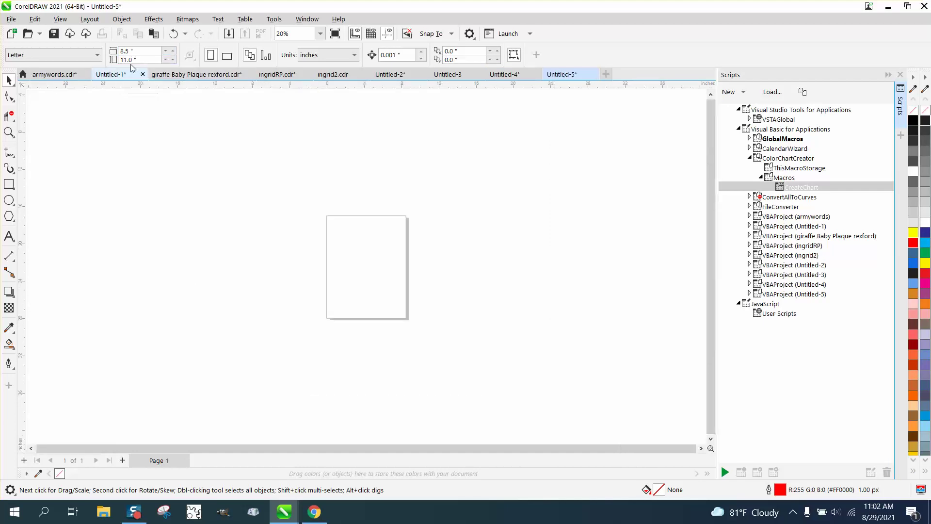
Run CreateChart to generate a CMYK Palette swatch chart, then deselect.
{"action": "double_click", "coordinate": [793, 188]}
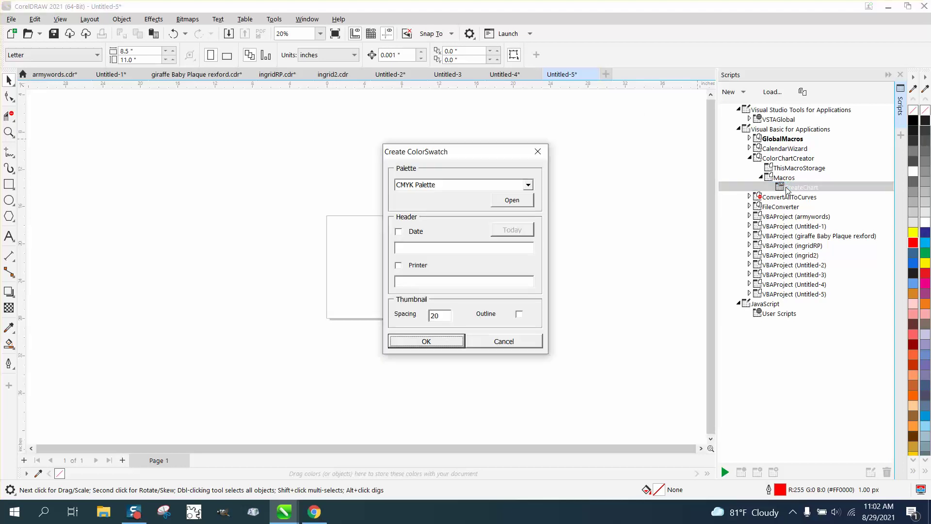
{"action": "left_click", "coordinate": [426, 342]}
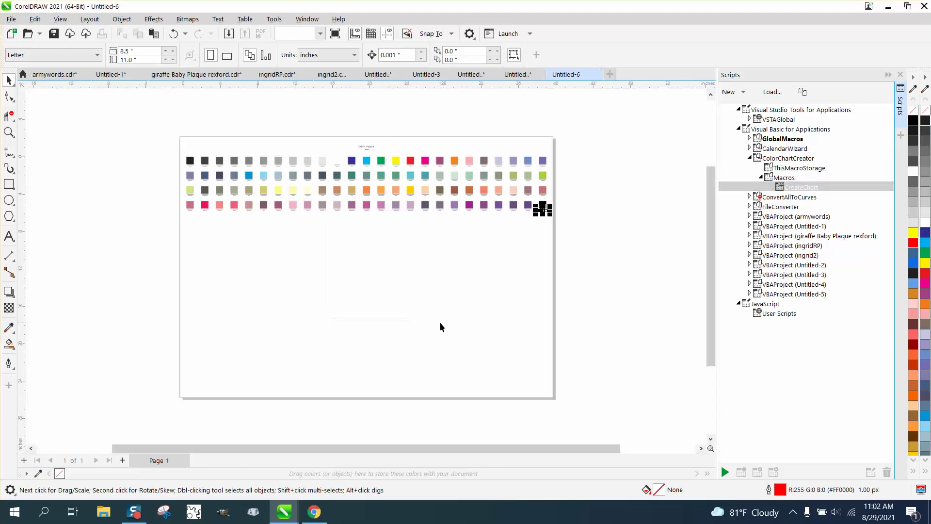
{"action": "left_click", "coordinate": [263, 121]}
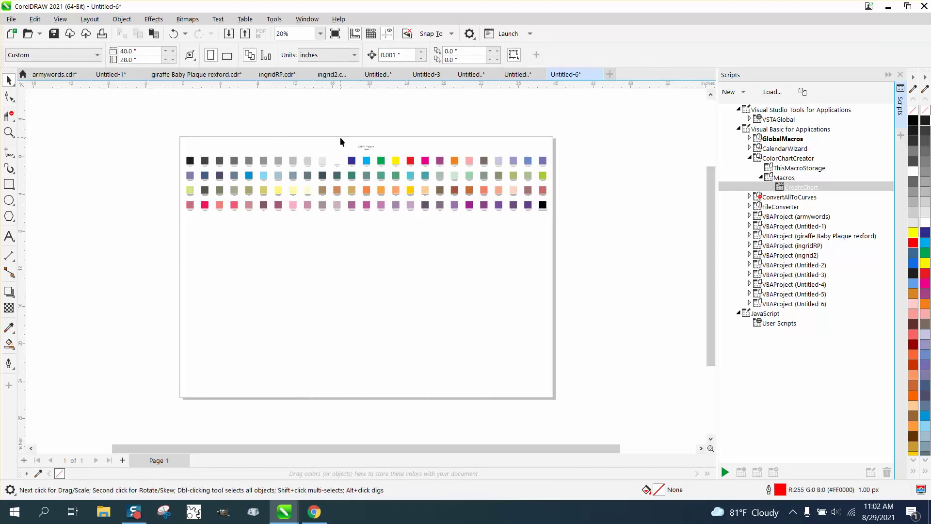
Zoom in on the chart and drag the seven blue swatches from row 2 above the page.
{"action": "left_click", "coordinate": [9, 132]}
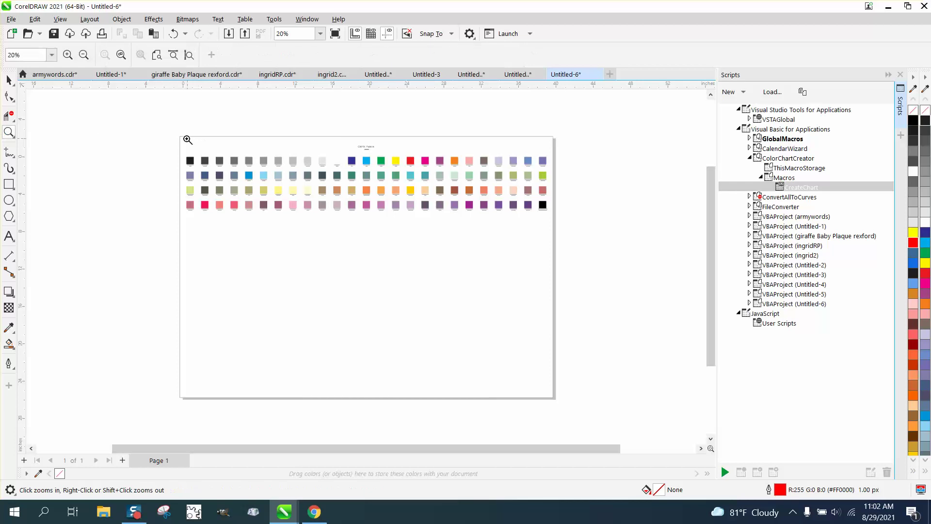
{"action": "left_click_drag", "start_coordinate": [177, 139], "coordinate": [617, 241]}
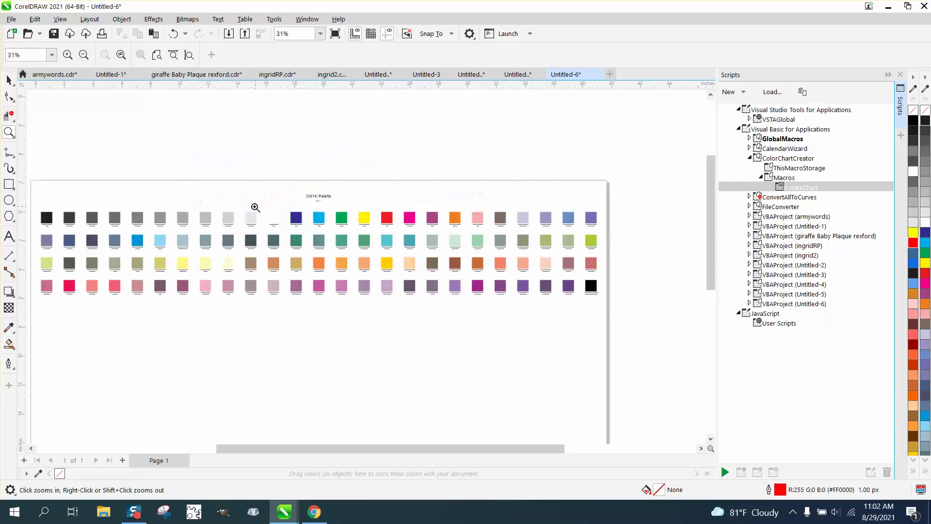
{"action": "left_click", "coordinate": [9, 80]}
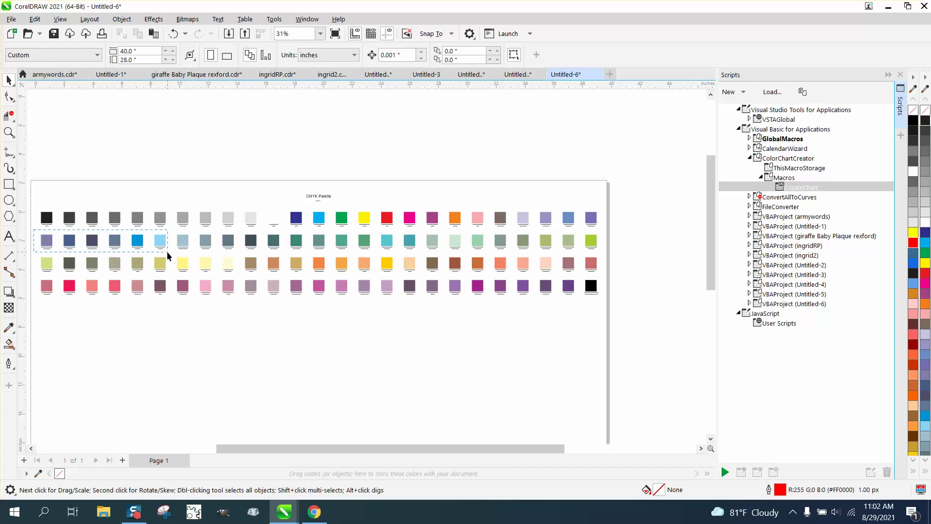
{"action": "left_click_drag", "start_coordinate": [168, 255], "coordinate": [194, 260]}
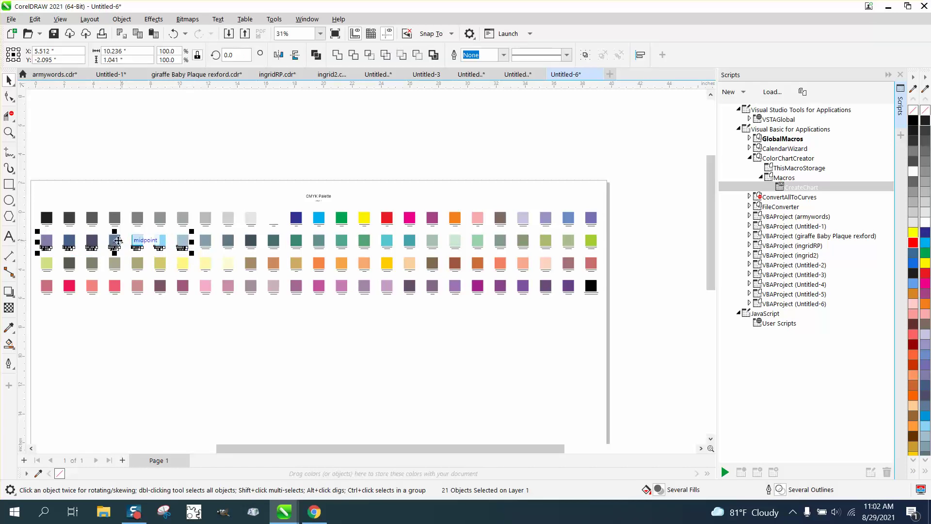
{"action": "left_click_drag", "start_coordinate": [118, 241], "coordinate": [242, 144]}
Add the Blue and Cyan swatches from row 1, undoing the stray move of four right-end swatches.
{"action": "left_click_drag", "start_coordinate": [288, 206], "coordinate": [341, 148]}
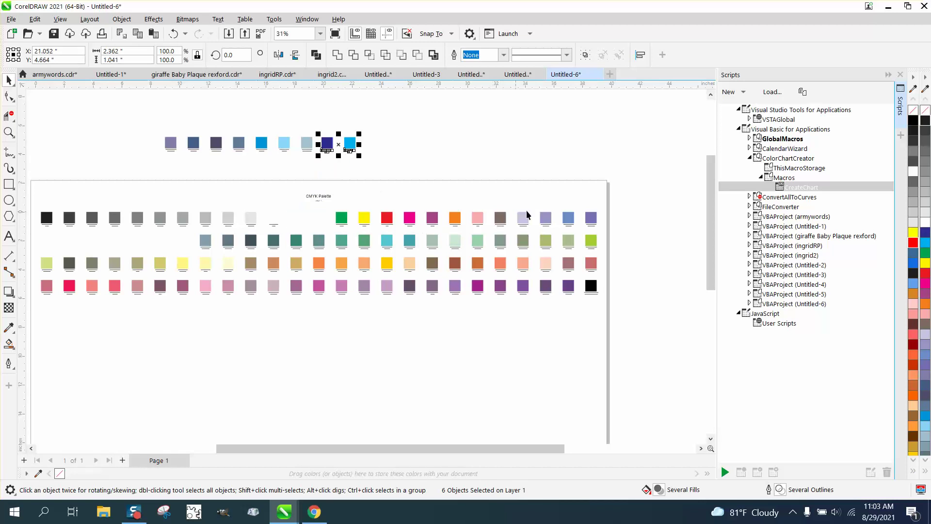
{"action": "left_click_drag", "start_coordinate": [510, 202], "coordinate": [605, 240]}
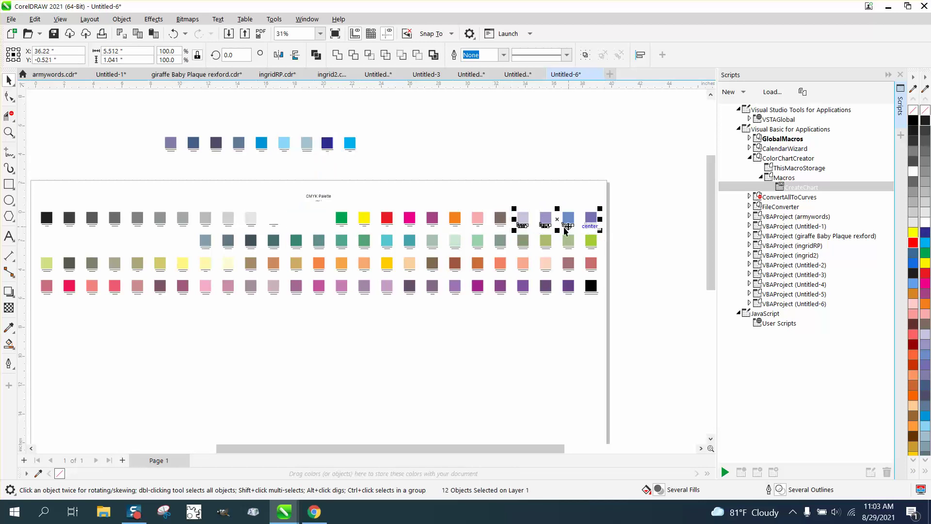
{"action": "left_click_drag", "start_coordinate": [547, 219], "coordinate": [195, 166]}
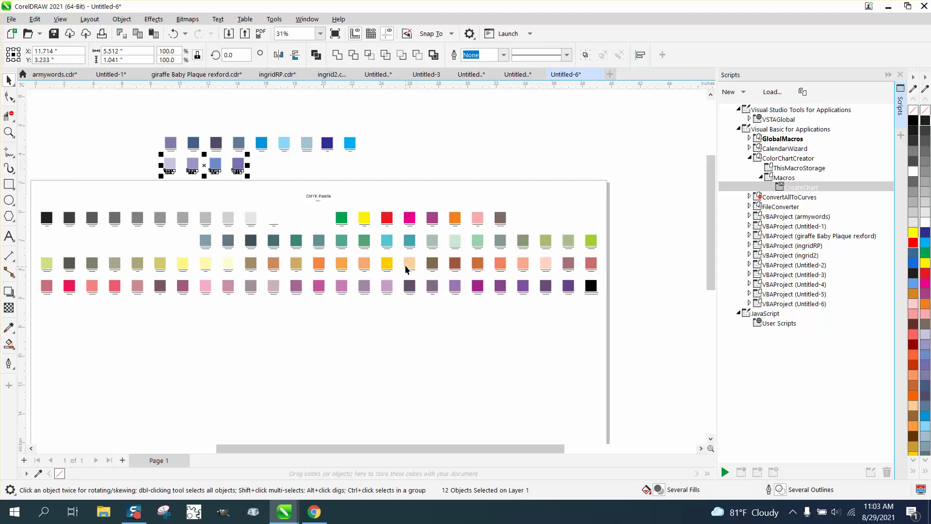
{"action": "scroll", "coordinate": [324, 245], "scroll_direction": "down", "scroll_amount": 2}
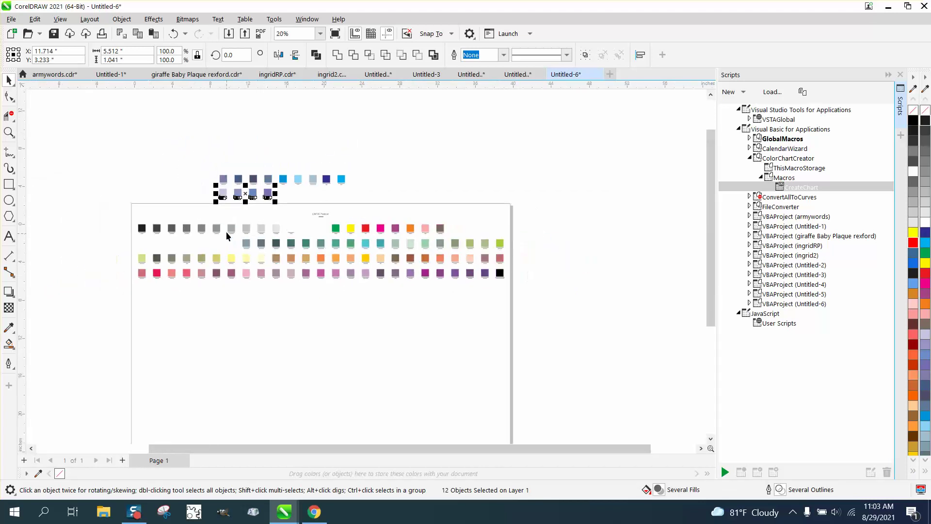
{"action": "left_click", "coordinate": [173, 33]}
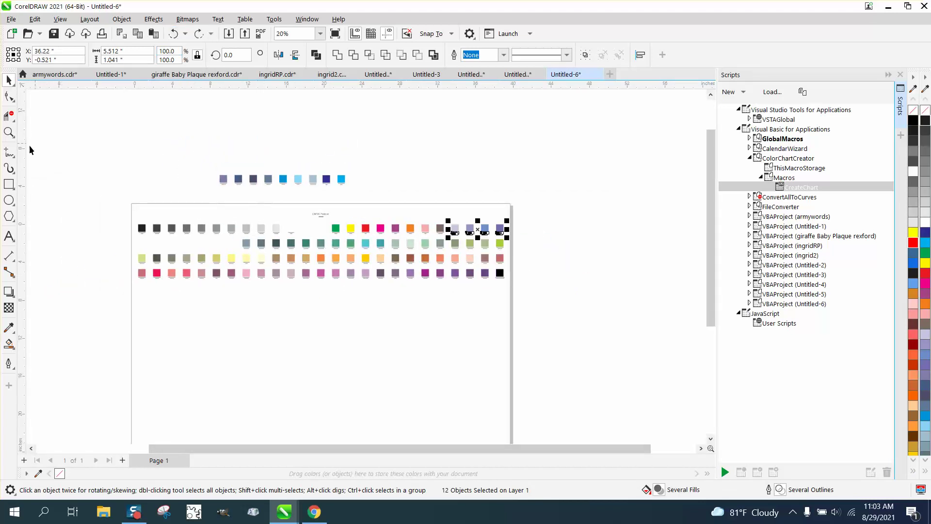
{"action": "left_click", "coordinate": [8, 132]}
{"action": "key", "text": "shift+F2"}
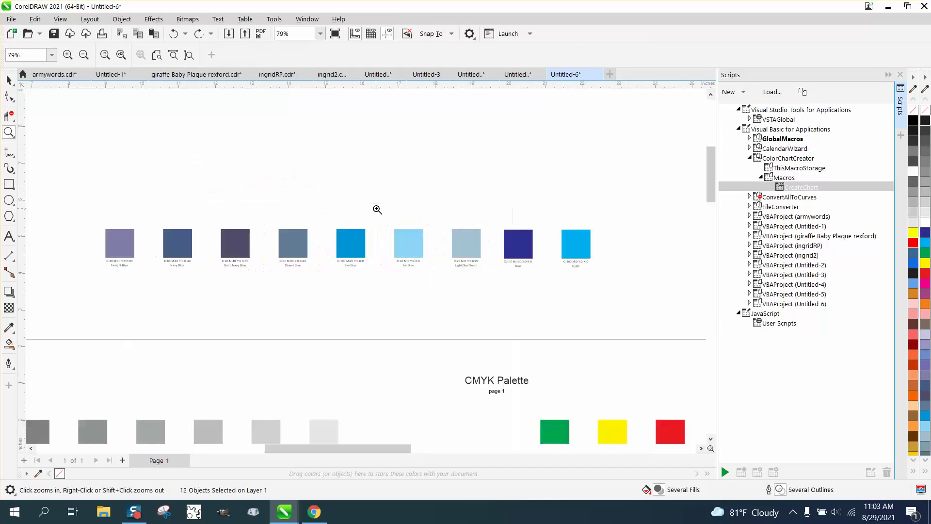
{"action": "scroll", "coordinate": [375, 210], "scroll_direction": "down", "scroll_amount": 4}
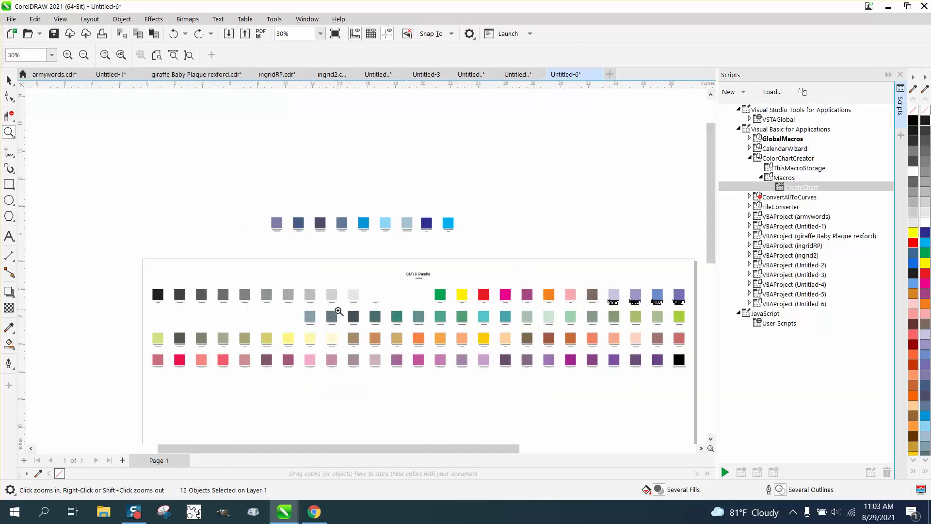
{"action": "left_click_drag", "start_coordinate": [339, 311], "coordinate": [440, 341]}
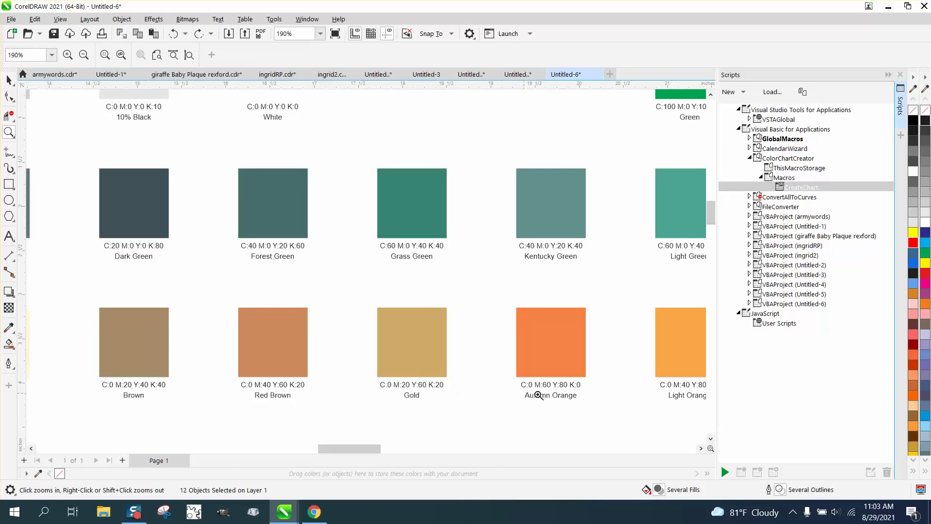
{"action": "scroll", "coordinate": [508, 377], "scroll_direction": "down", "scroll_amount": 1}
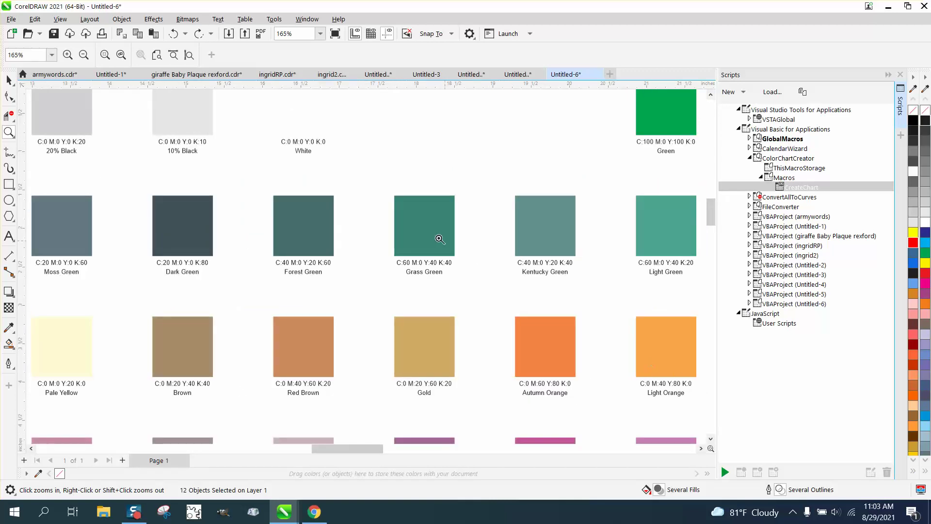
{"action": "left_click_drag", "start_coordinate": [399, 245], "coordinate": [601, 294]}
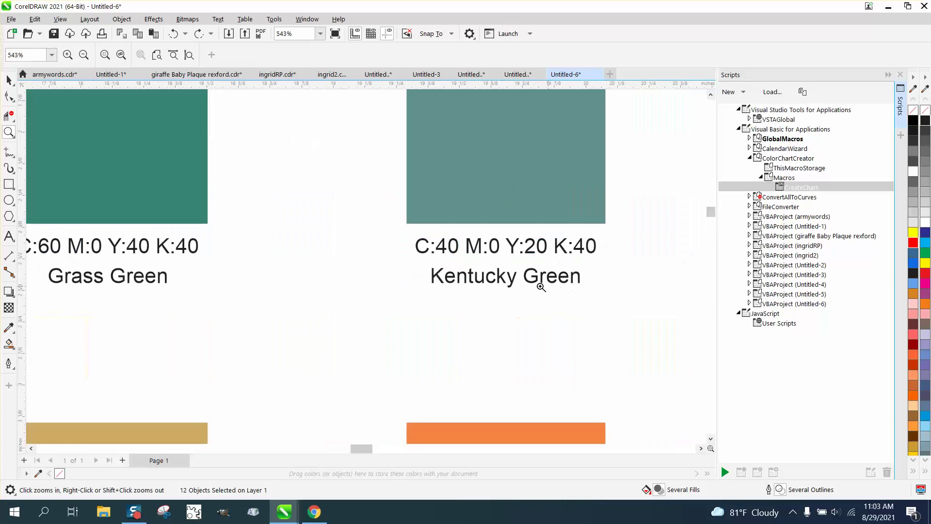
{"action": "scroll", "coordinate": [453, 272], "scroll_direction": "down", "scroll_amount": 8}
{"action": "scroll", "coordinate": [453, 272], "scroll_direction": "down", "scroll_amount": 5}
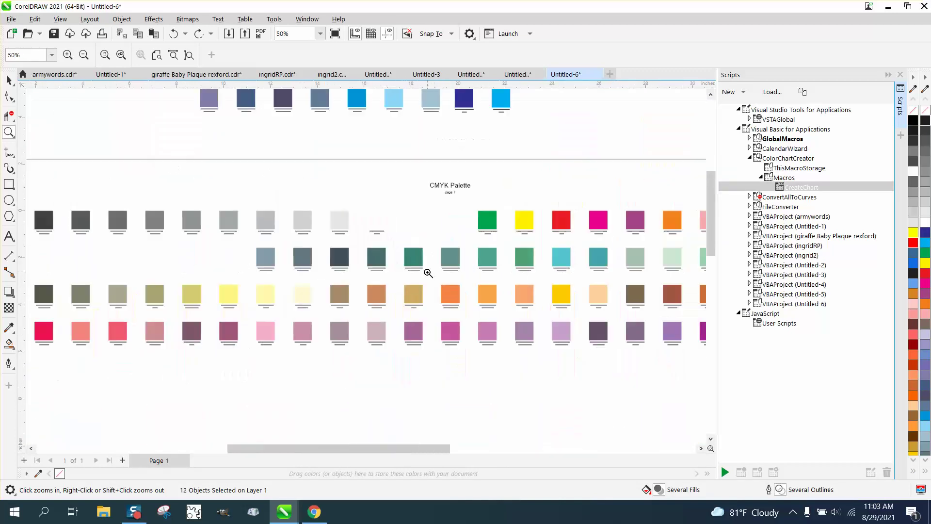